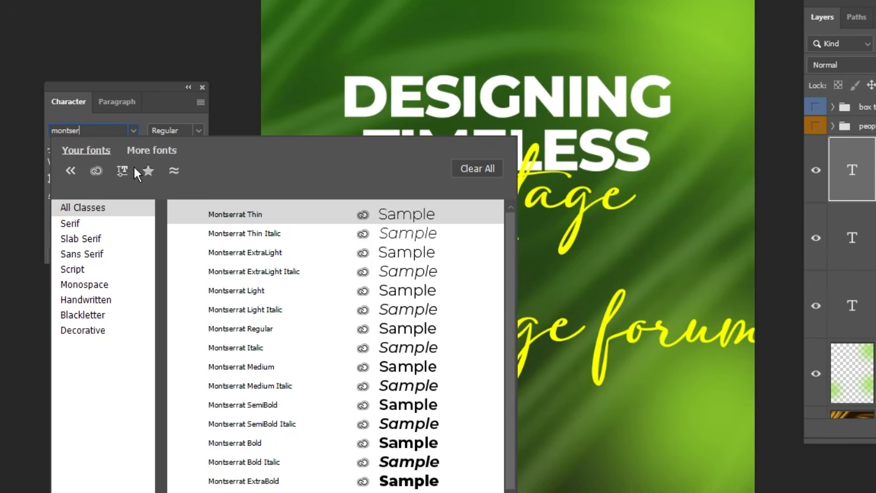
- Format the creative heritage forum text in Montserrat Medium, all caps, coloured white (#ffffff)
click(274, 367)
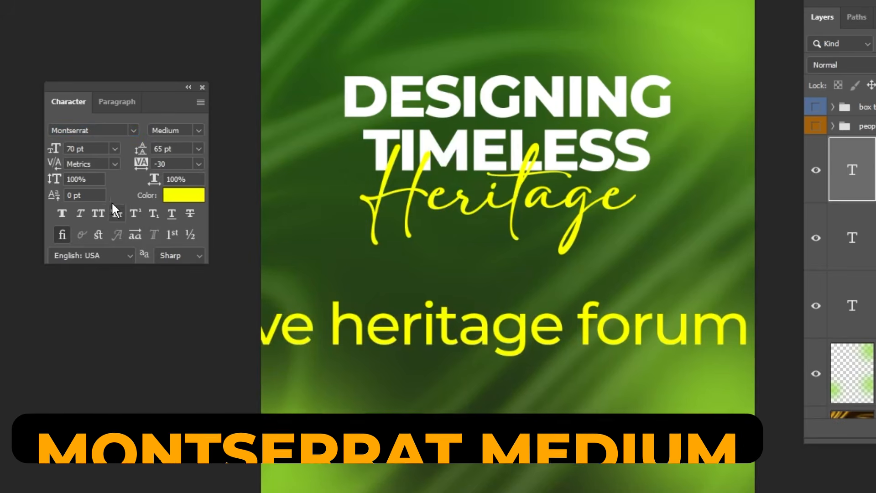
click(98, 212)
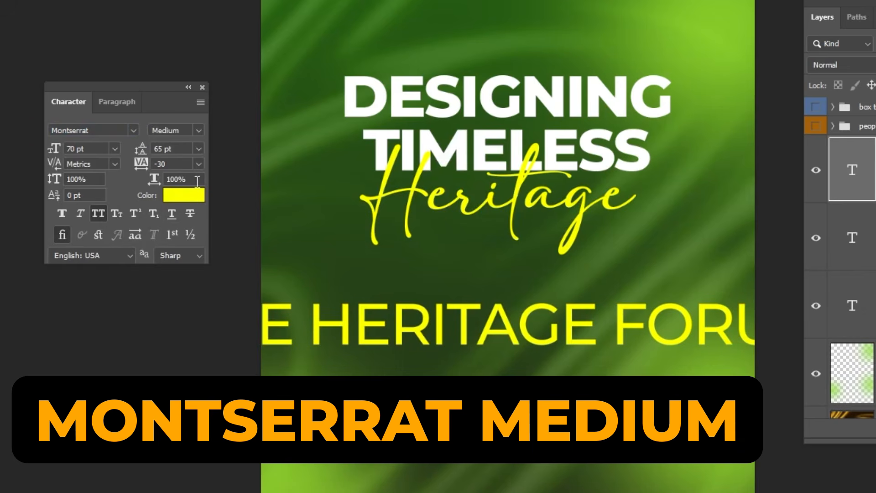
click(177, 199)
drag(63, 206, 21, 132)
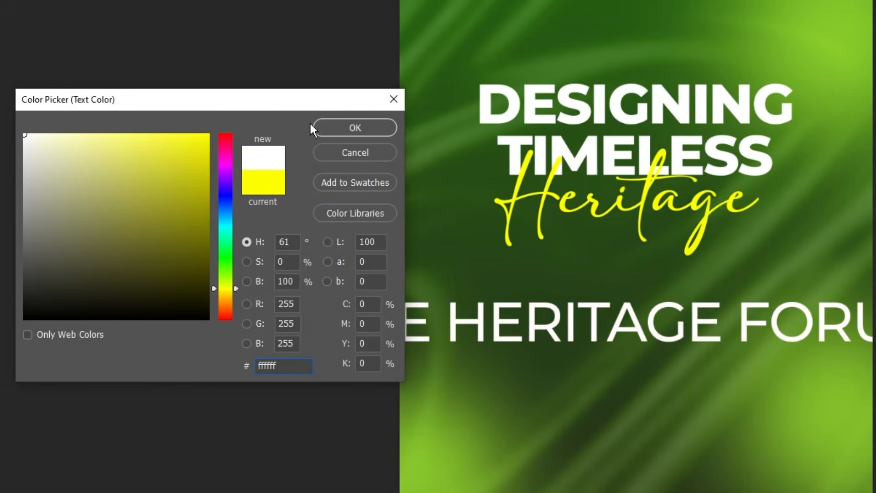
click(322, 127)
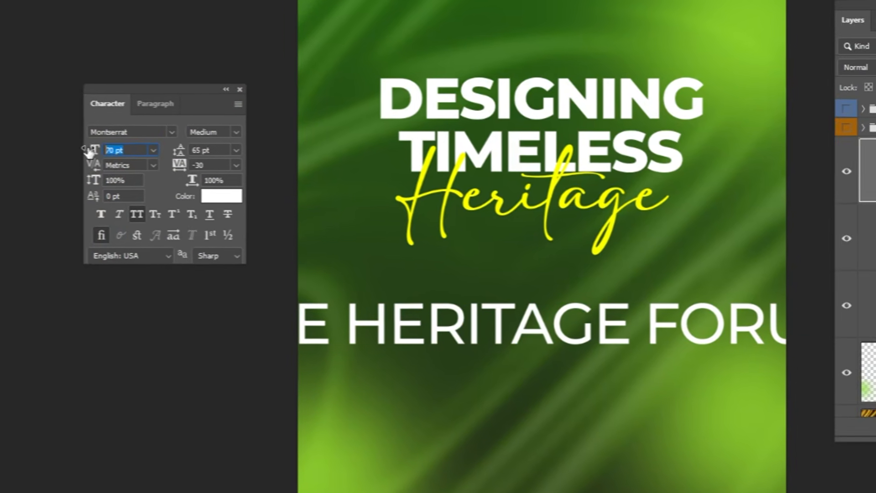
- Set the CREATIVE HERITAGE FORUM text size to 30 pt and move the line above the DESIGNING TIMELESS headline, centred
text(30)
key(Return)
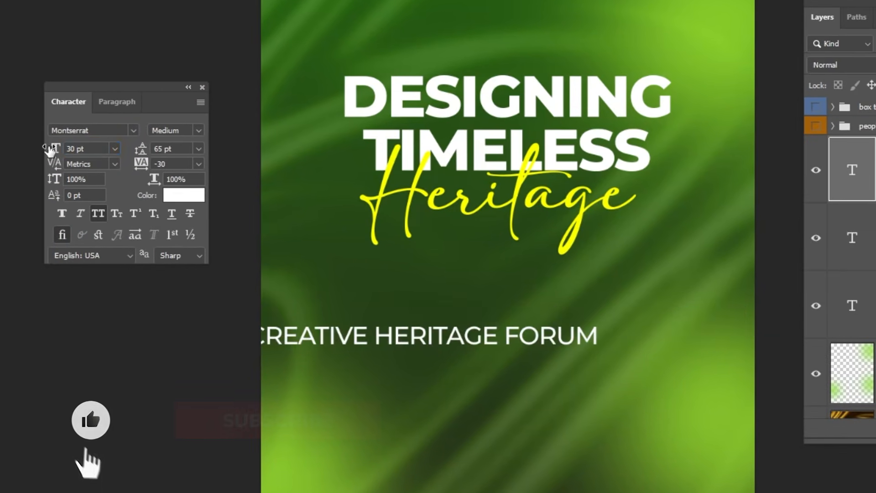
drag(436, 337, 526, 29)
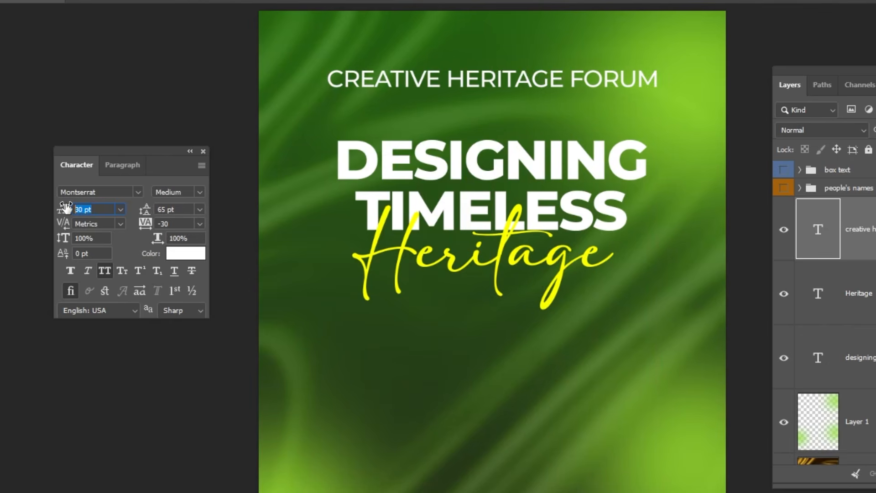
- Set the CREATIVE HERITAGE FORUM line to 20 pt SemiBold and nudge it slightly upward
key(Return)
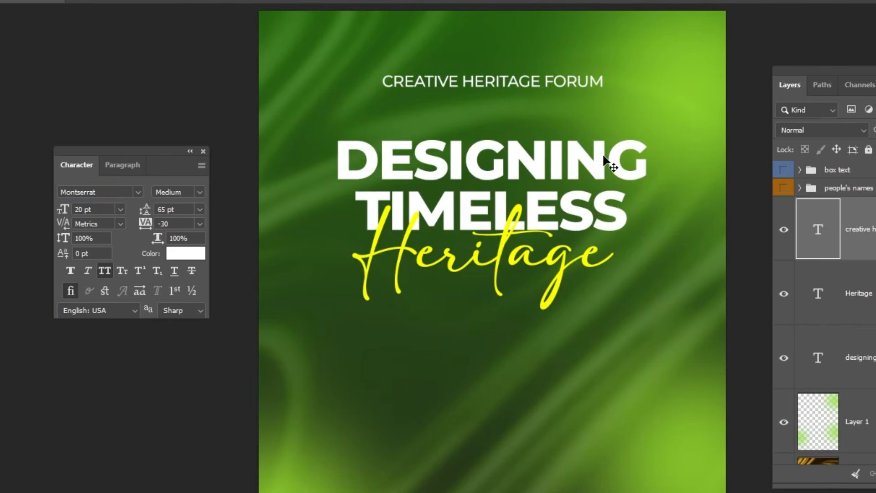
key(shift+Up)
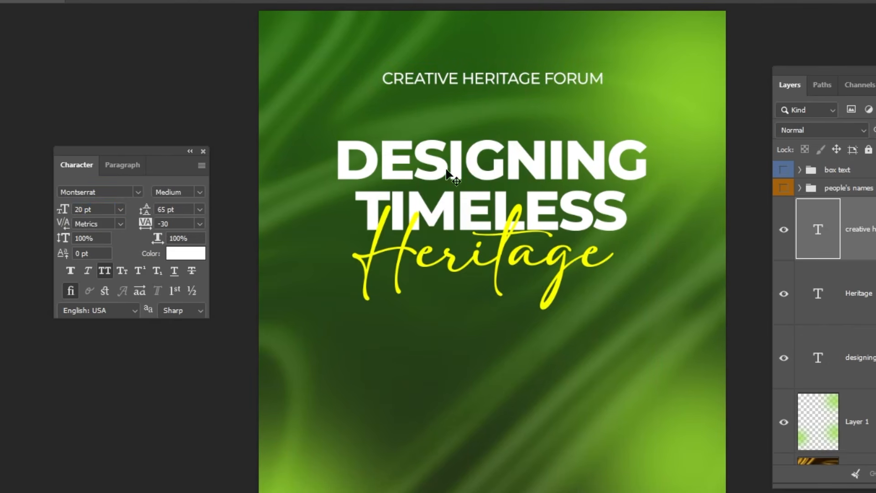
click(195, 194)
click(229, 384)
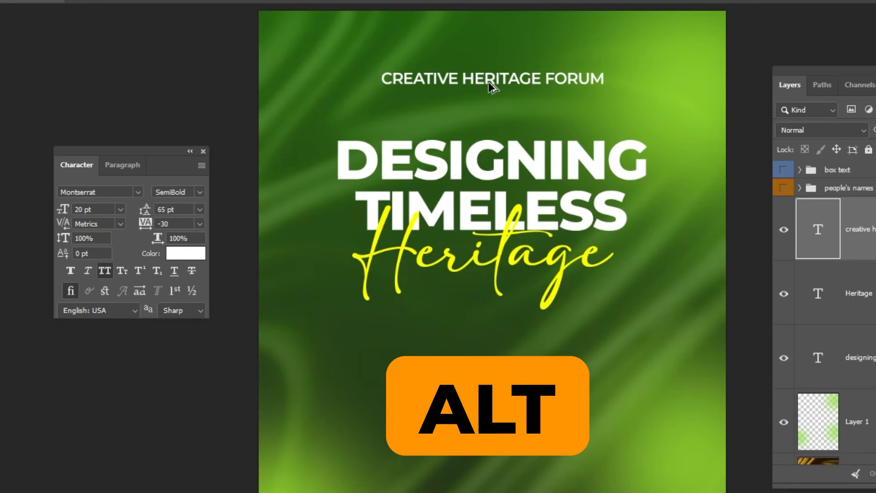
- Duplicate the CREATIVE HERITAGE FORUM line directly beneath itself and replace the copy's text with "Presents"
drag(489, 84, 490, 105)
key(t)
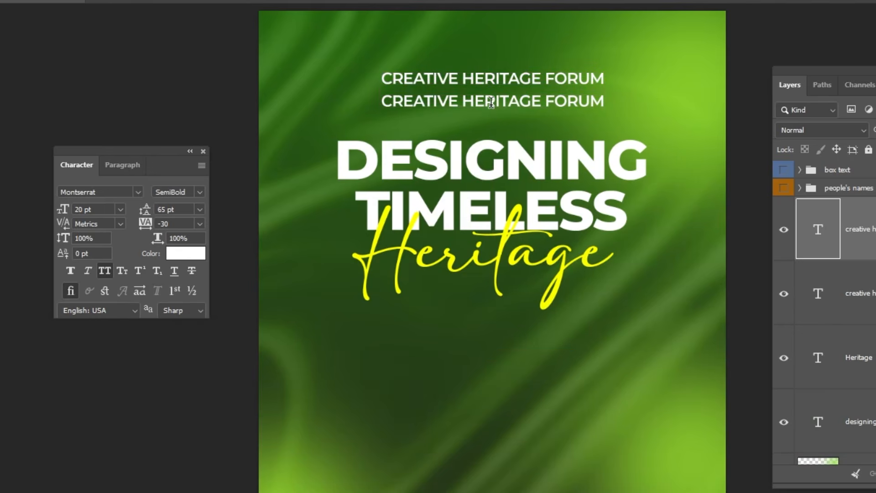
click(492, 101)
key(ctrl+a)
text(Presents)
key(ctrl+Return)
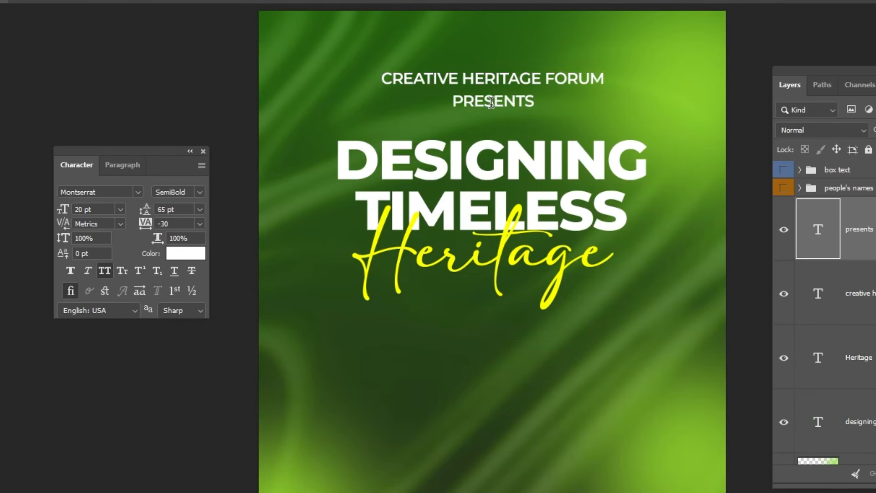
- Format the PRESENTS line as Montserrat Medium at 13 pt with tracking of 100
click(200, 192)
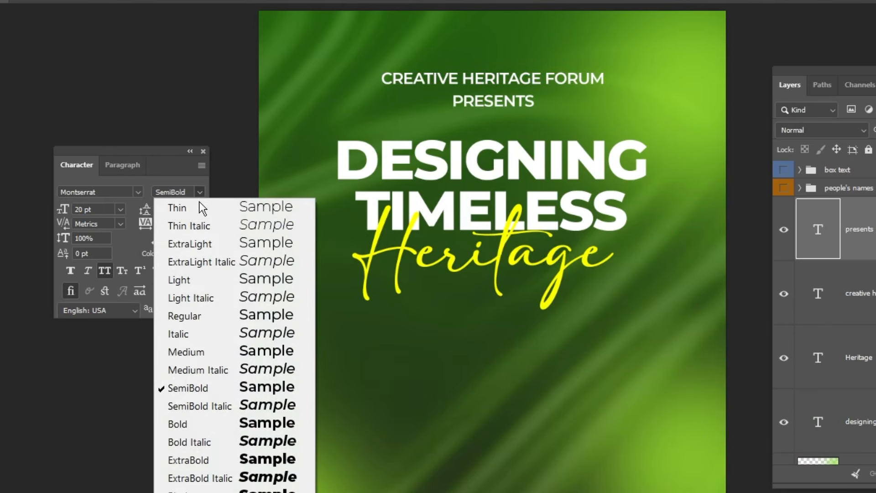
click(207, 352)
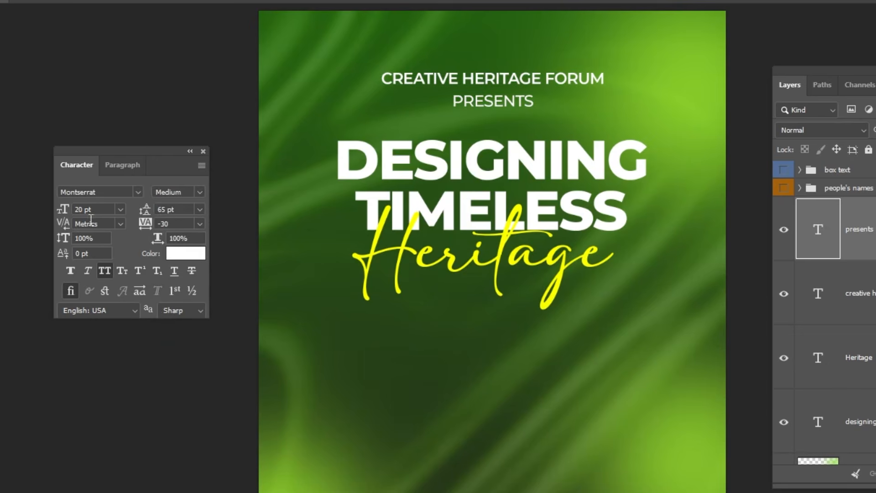
text(13)
key(Return)
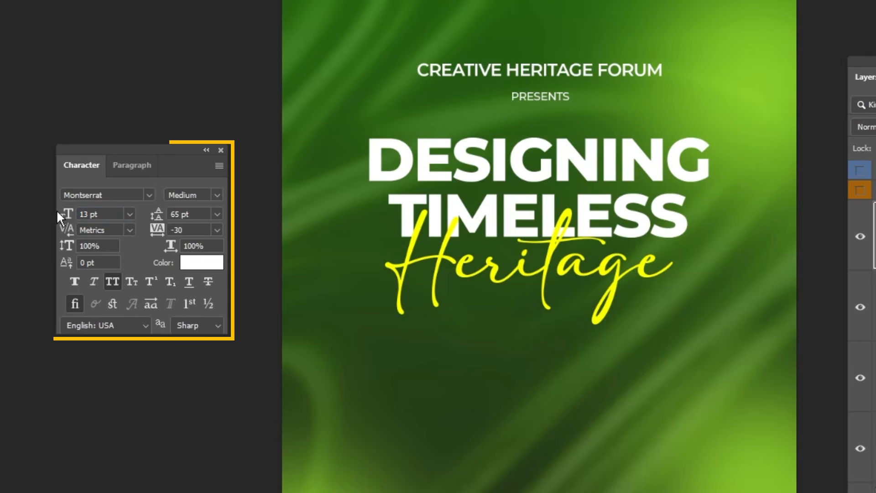
text(100)
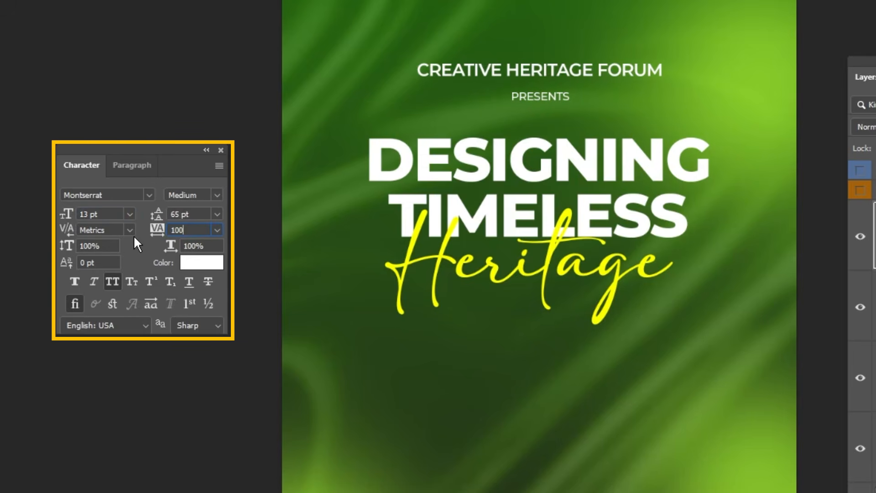
key(Return)
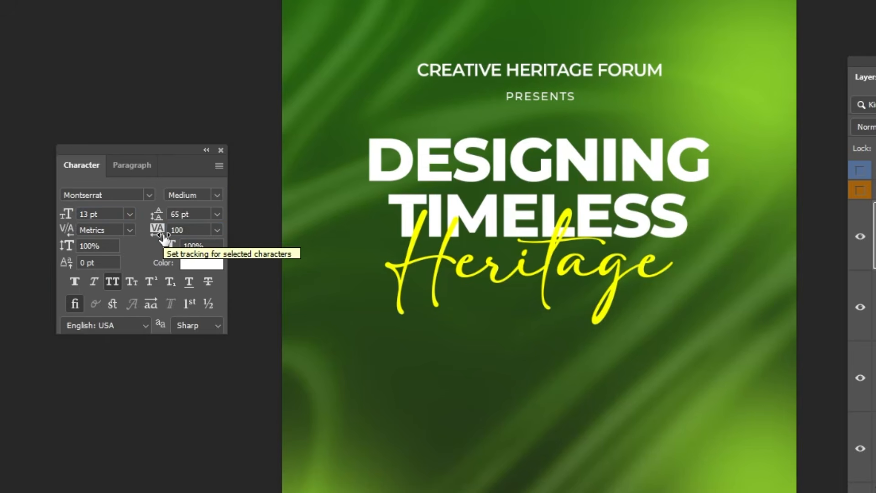
- Increase the PRESENTS tracking to 110 and on to 150, and set its font style to SemiBold
click(185, 229)
text(110)
key(Return)
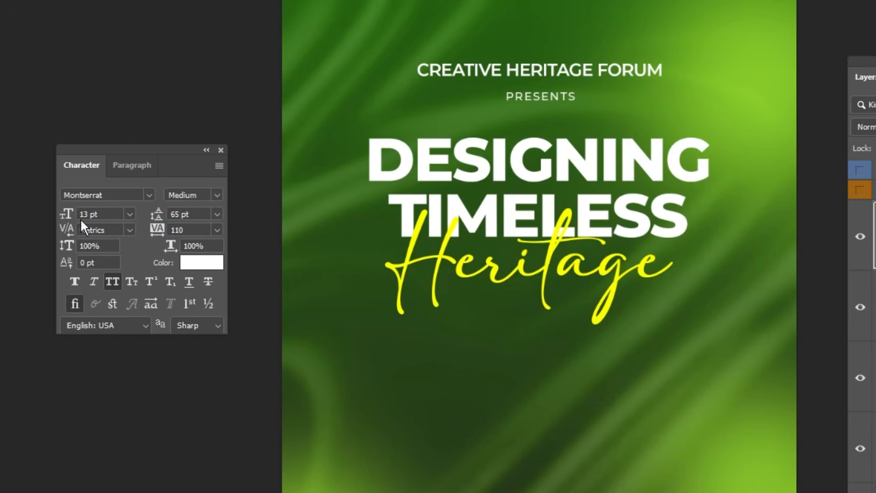
text(150)
key(Return)
click(218, 196)
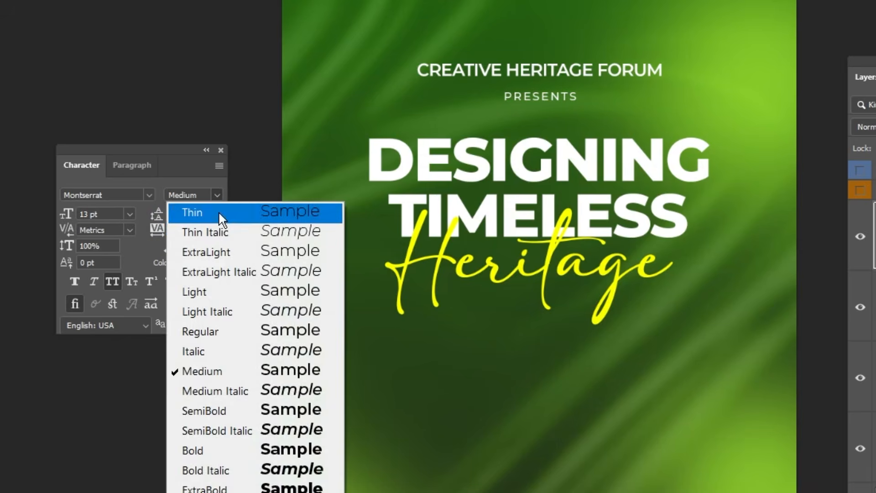
click(228, 410)
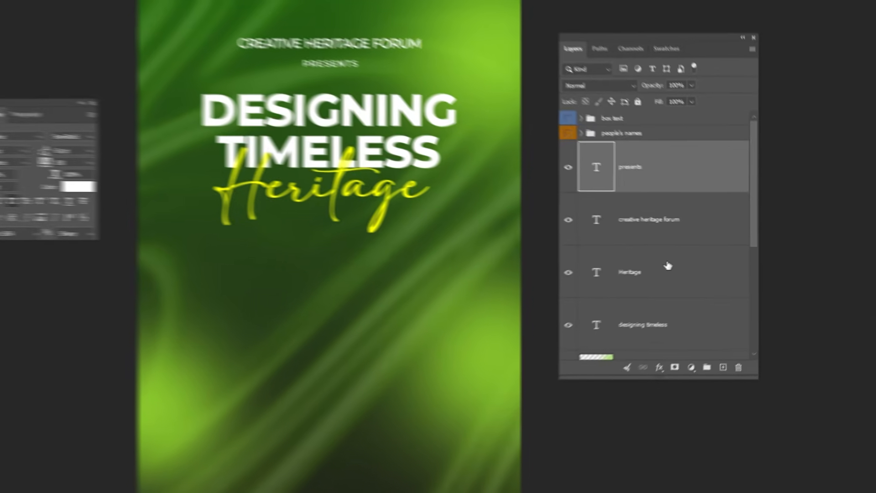
- Add a layer mask to the texture layer and paint out the folds in the open area below the heading
scroll(662, 197, down, 5)
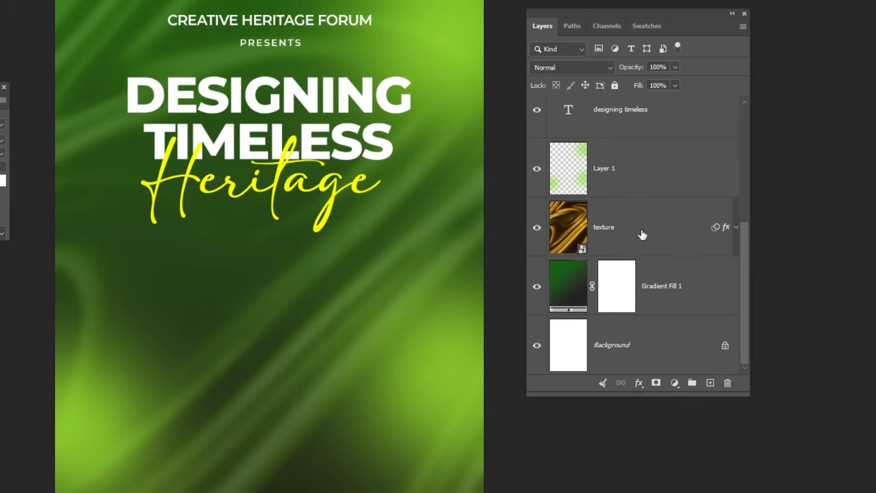
click(642, 235)
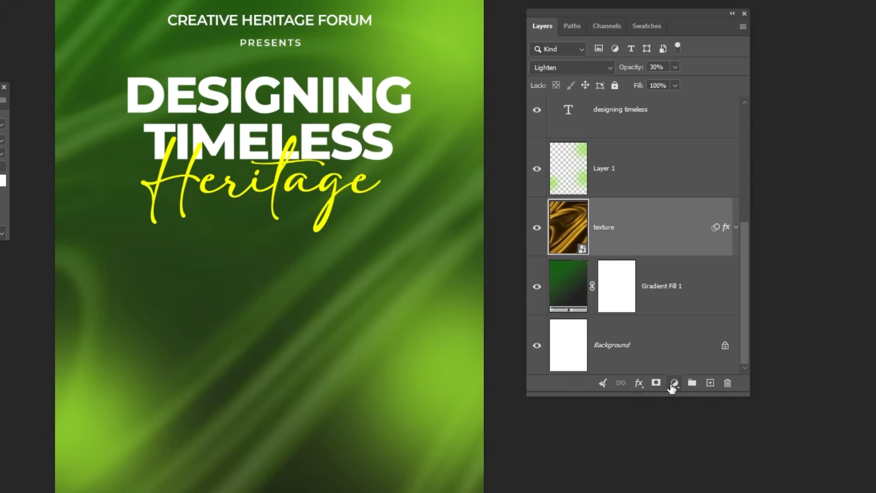
click(656, 384)
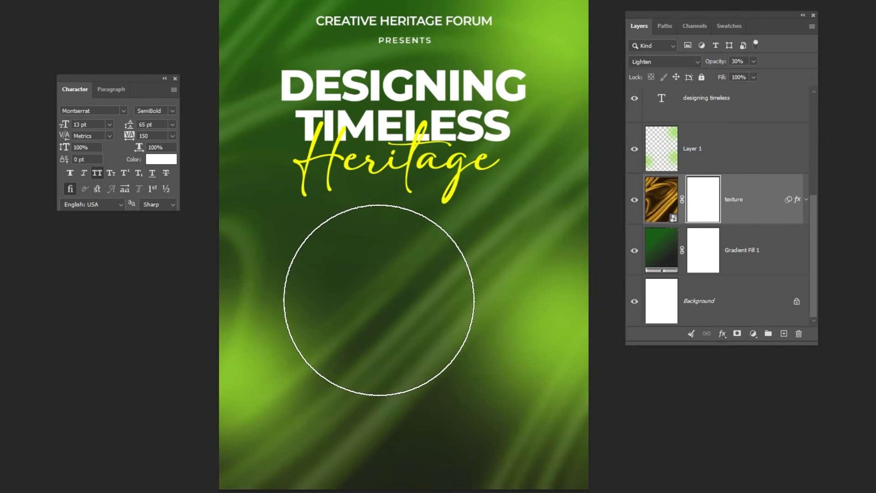
mouse_move(380, 292)
mouse_down()
mouse_move(464, 277)
mouse_move(456, 252)
mouse_move(372, 346)
mouse_move(422, 352)
mouse_move(458, 300)
mouse_move(532, 267)
mouse_move(362, 380)
mouse_move(552, 355)
mouse_move(546, 392)
mouse_move(556, 273)
mouse_move(462, 256)
mouse_move(316, 370)
mouse_move(417, 351)
mouse_move(376, 271)
mouse_up()
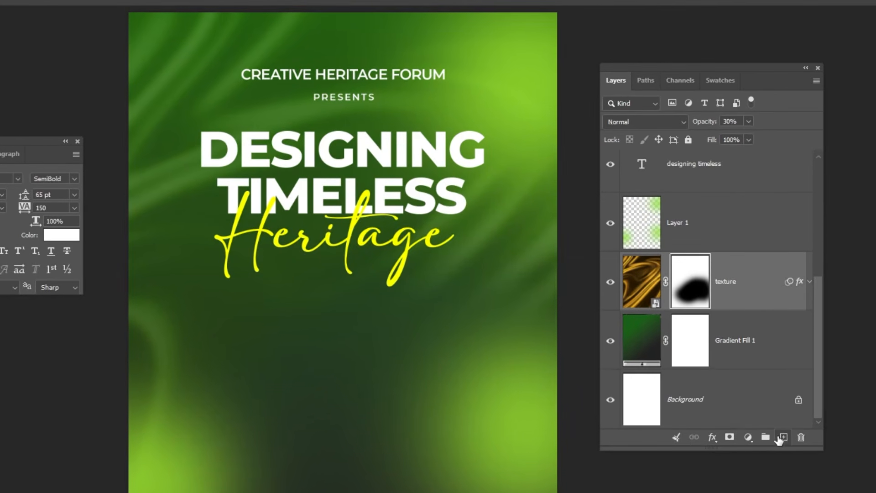
- On a new layer above the texture, paint soft #252f23 shading behind the upper text with the brush flow at 21%
click(782, 438)
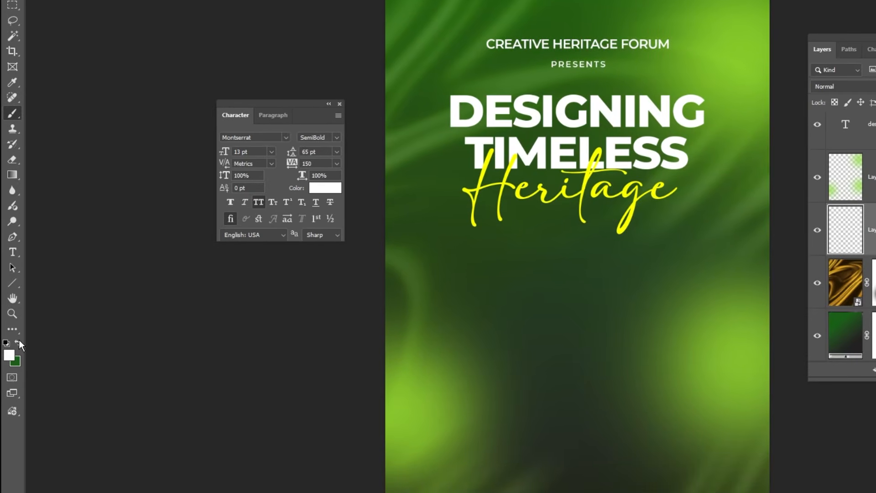
click(9, 355)
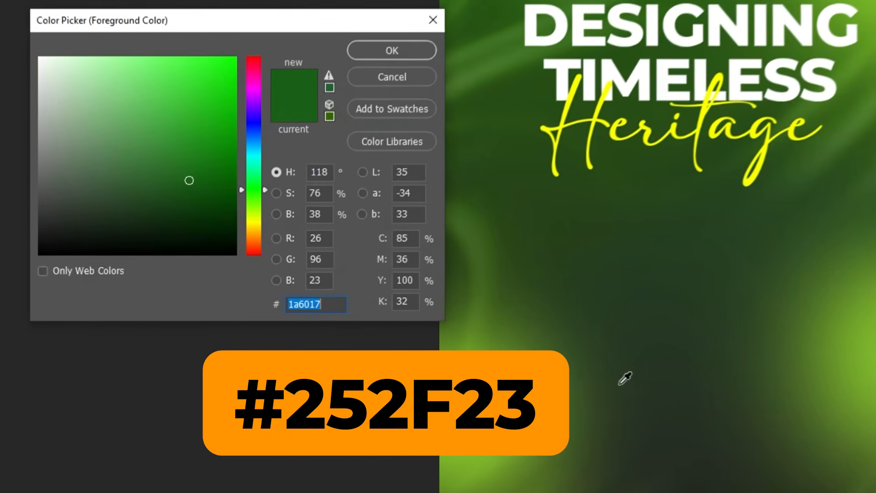
text(252f23)
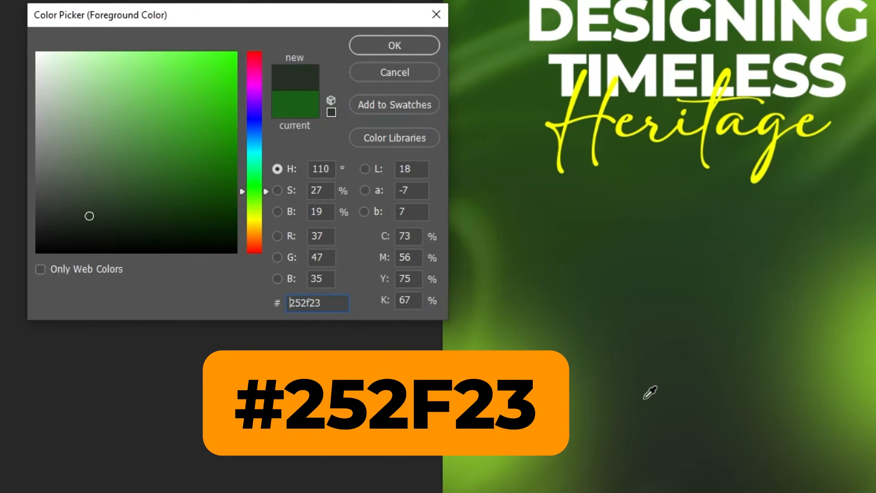
click(378, 46)
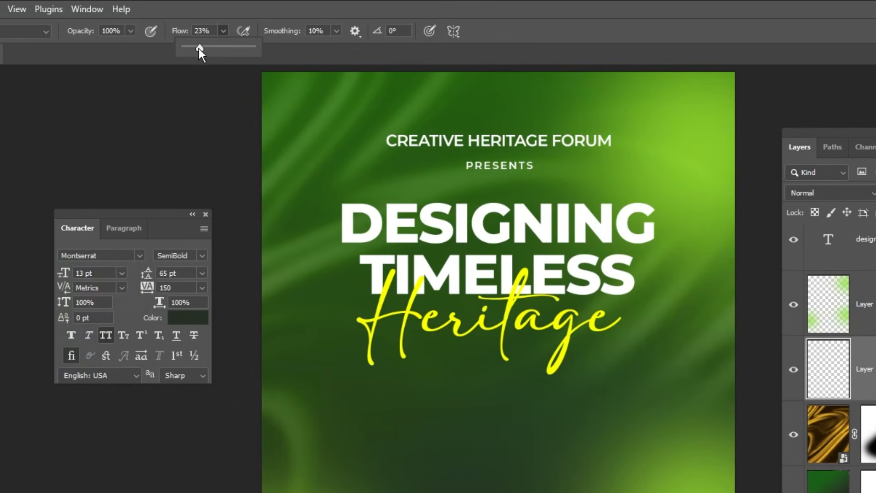
drag(199, 48, 196, 49)
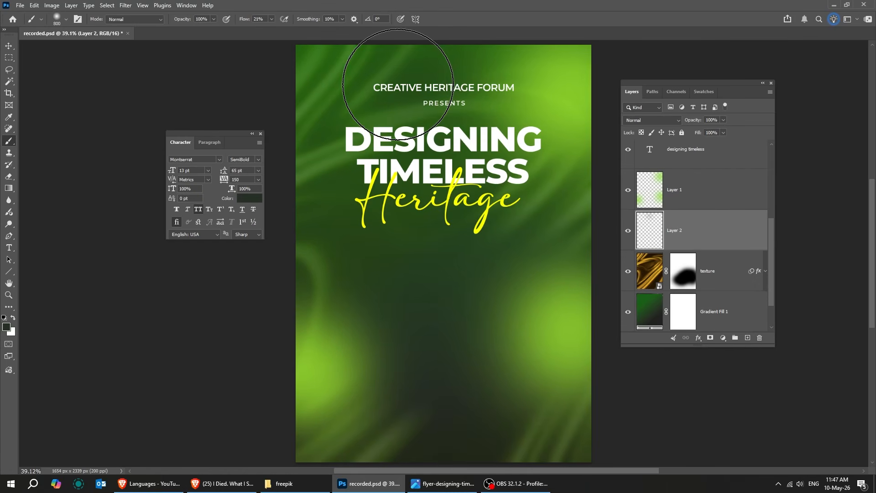
drag(473, 87, 488, 97)
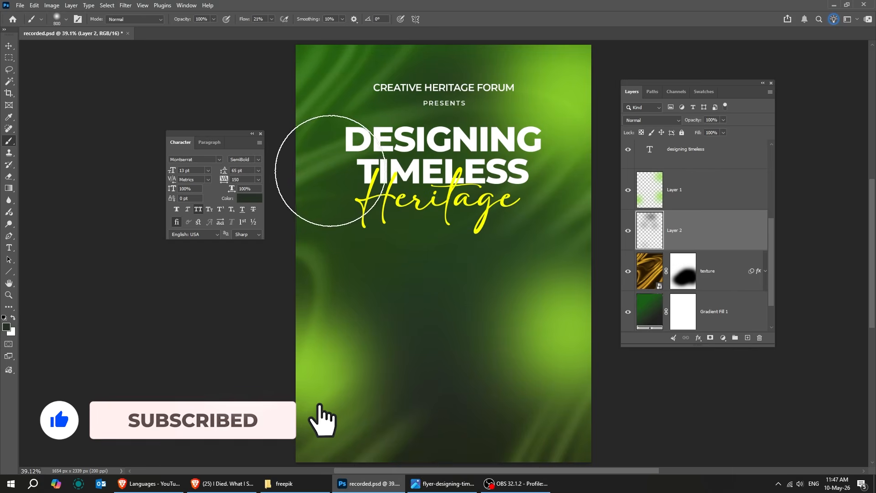
- Duplicate the CREATIVE HERITAGE FORUM line and place the copy centred below the word Heritage
click(8, 46)
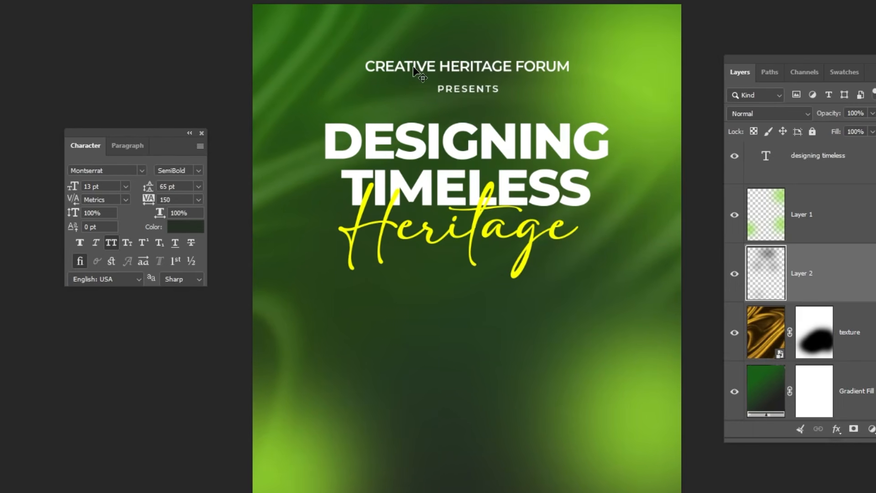
right_click(414, 70)
click(438, 75)
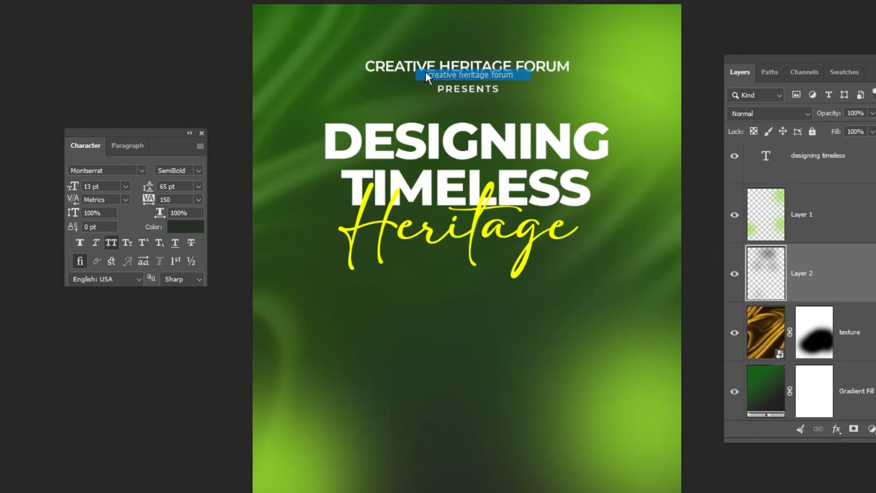
drag(439, 74, 440, 318)
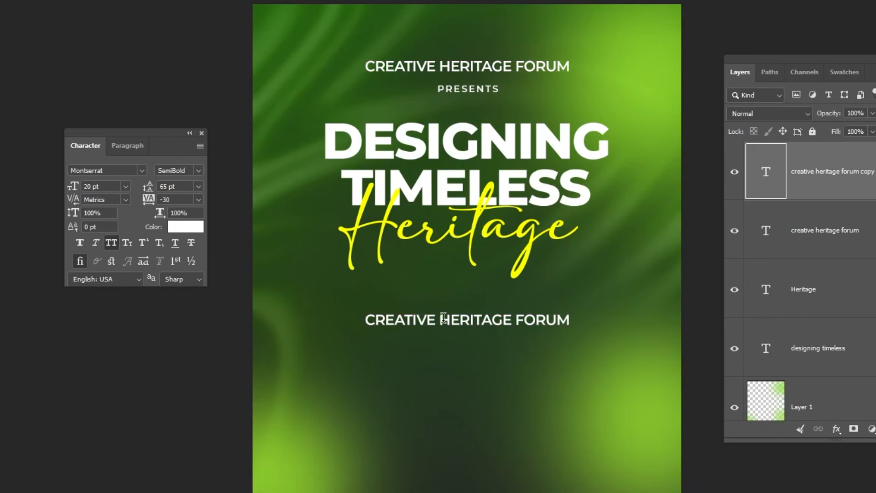
- Replace the copied line's text with "(EXPLORE THE FUTURE OF SUSTAINABLE DESIGN)"
key(ctrl+a)
text(EX)
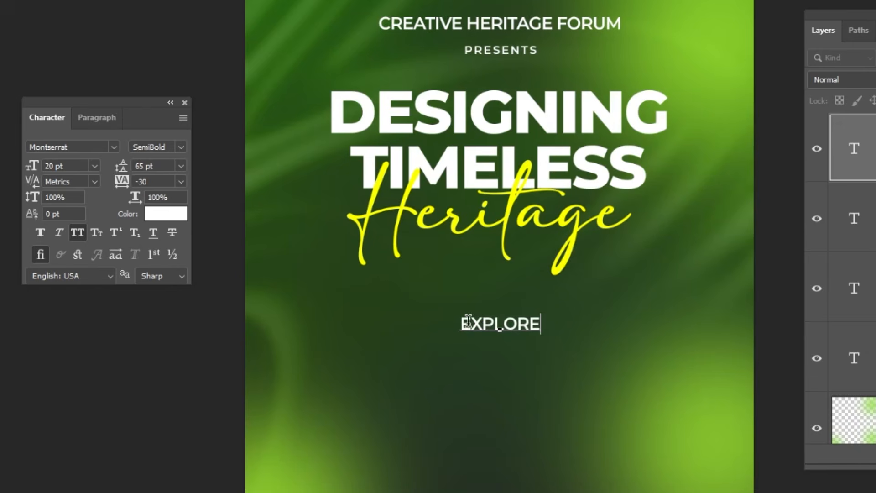
text(PLORE THE FUTURE OF SUSTAIN)
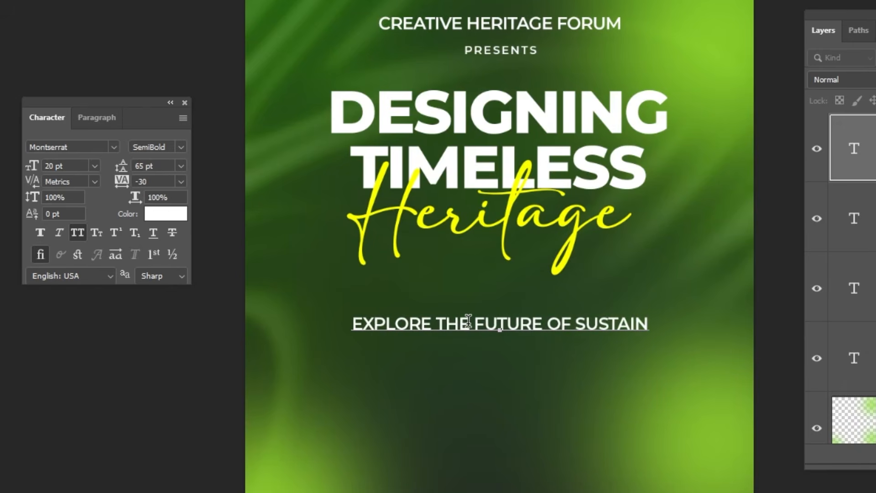
text(ABLE DESIGN))
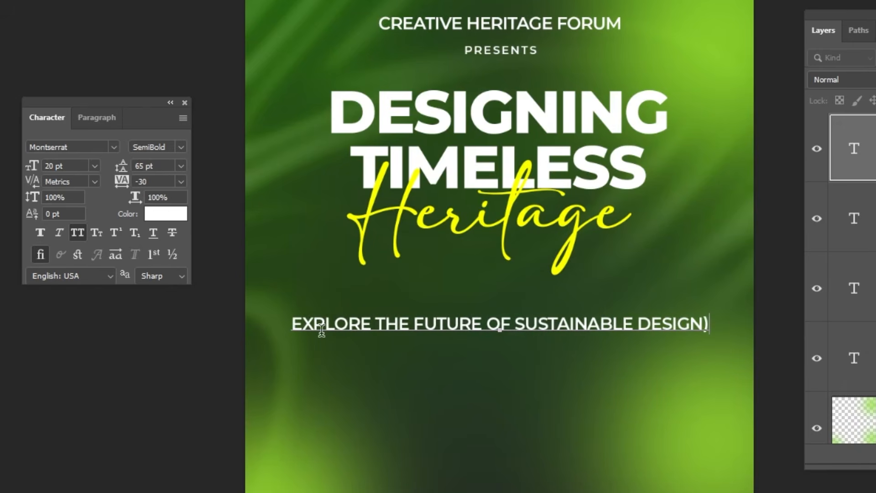
click(294, 324)
text(()
key(ctrl+Return)
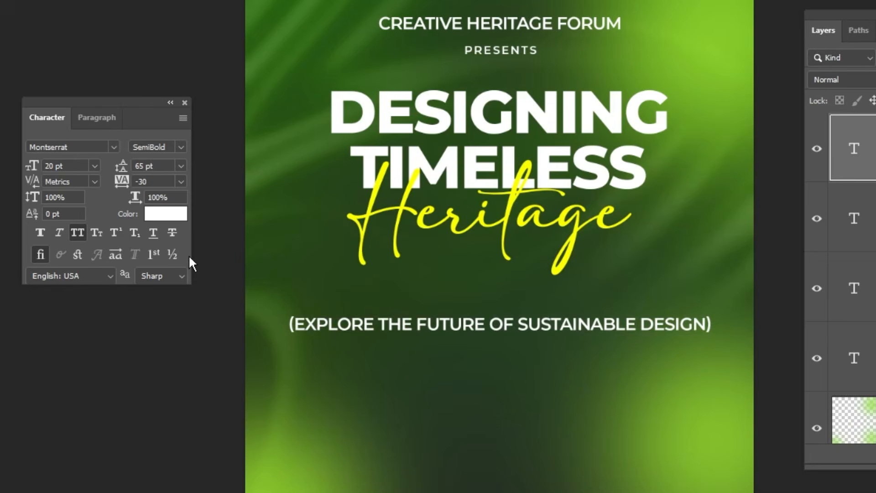
- Turn off All Caps for the tagline in parentheses and set its font size to 22 pt
click(78, 234)
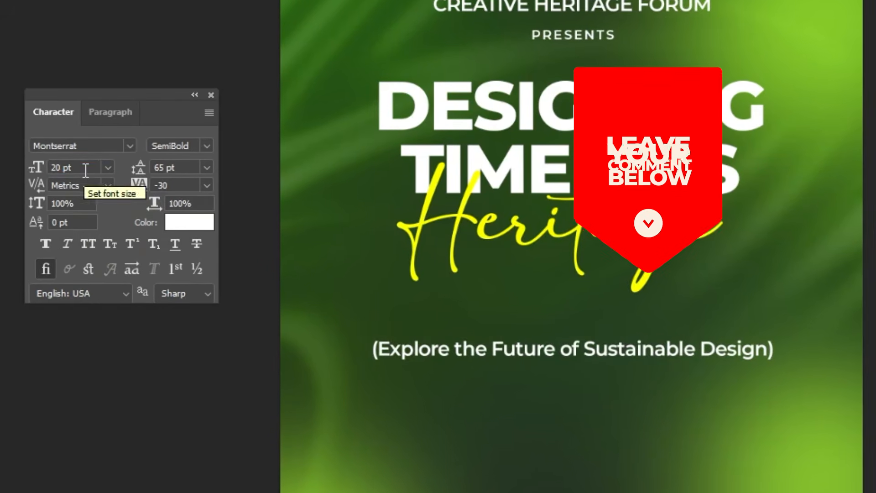
click(85, 170)
text(2)
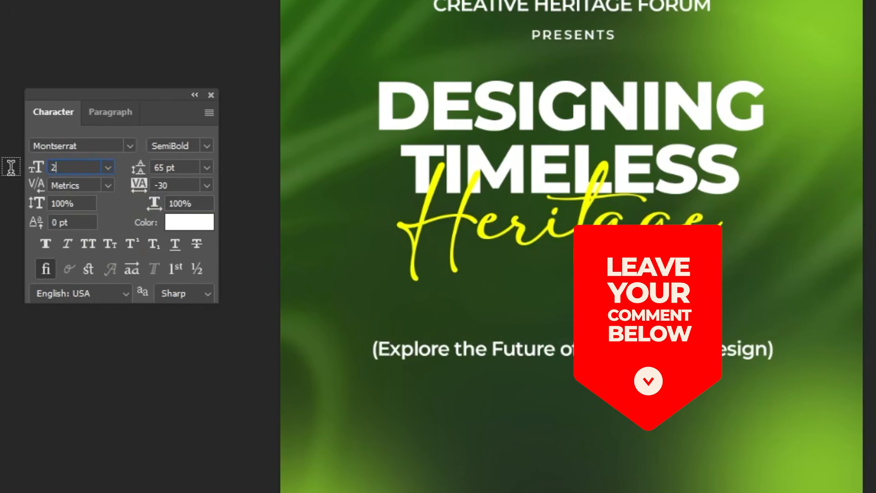
text(2)
key(Return)
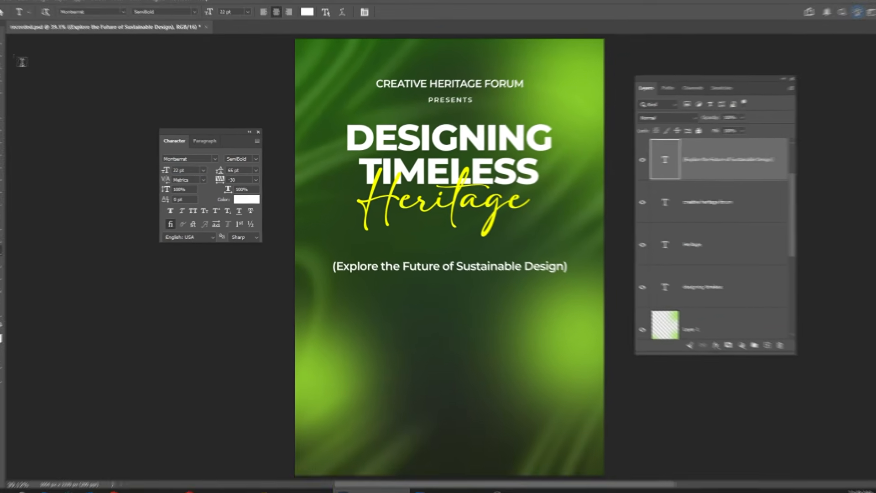
key(v)
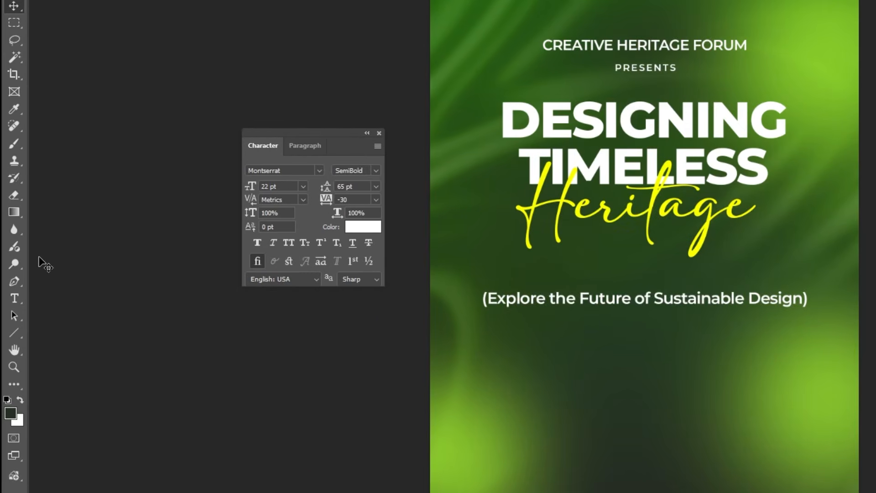
- Set up the Rectangle tool to draw shapes with no stroke and a #fcff00 yellow fill
right_click(17, 335)
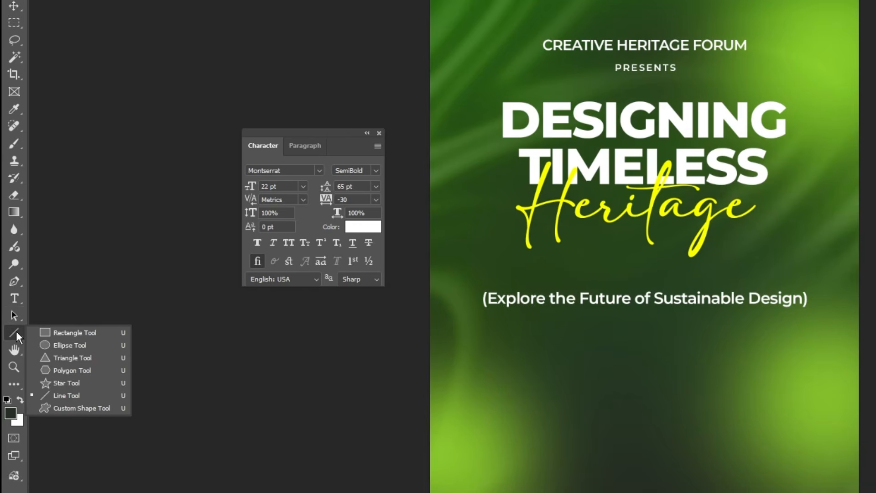
click(80, 335)
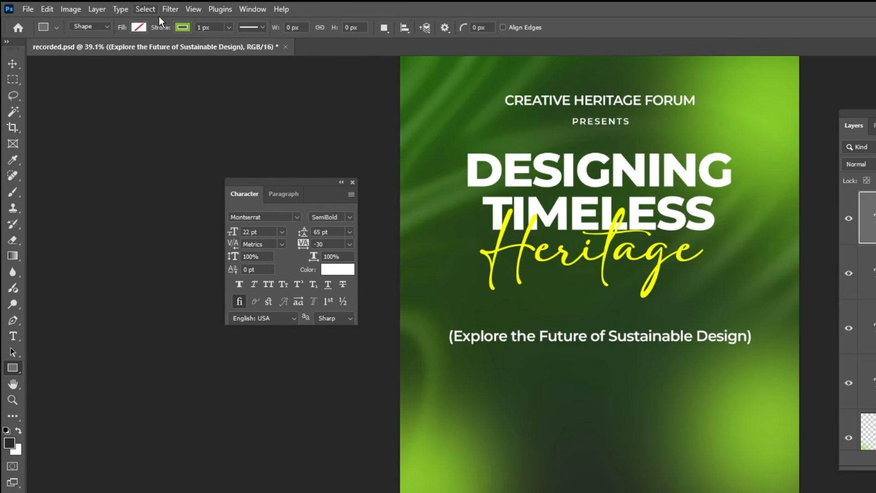
click(182, 27)
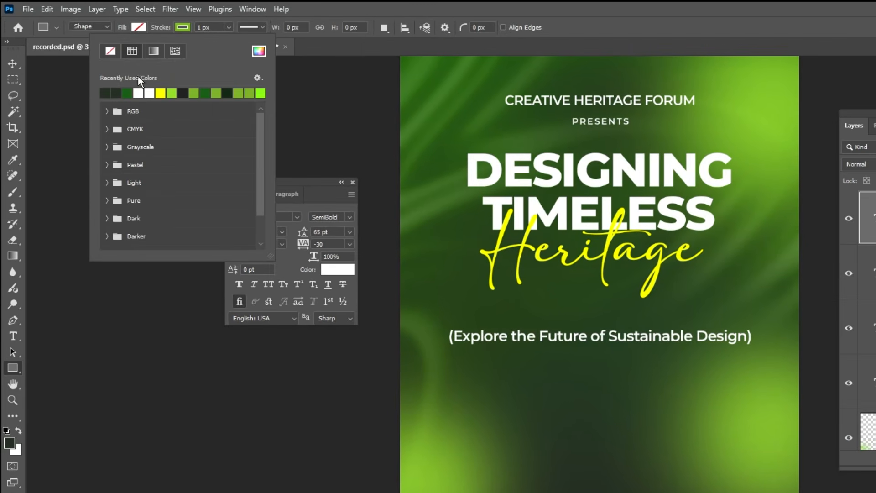
click(144, 28)
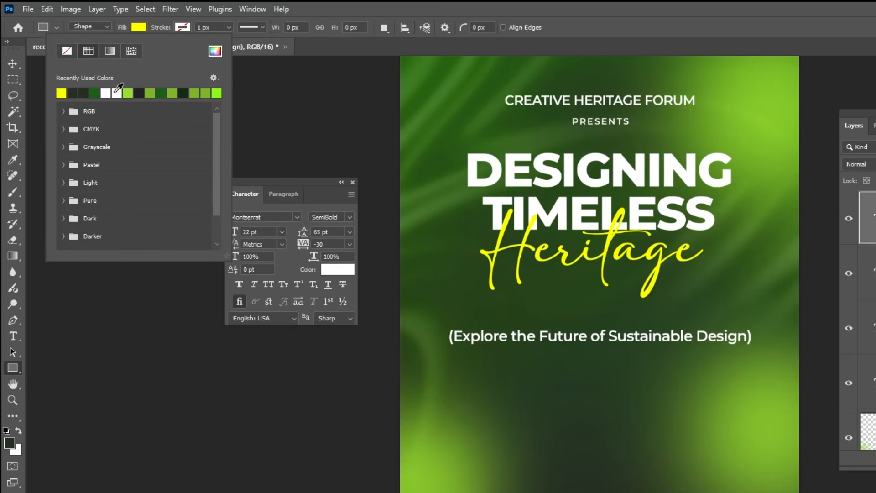
click(215, 52)
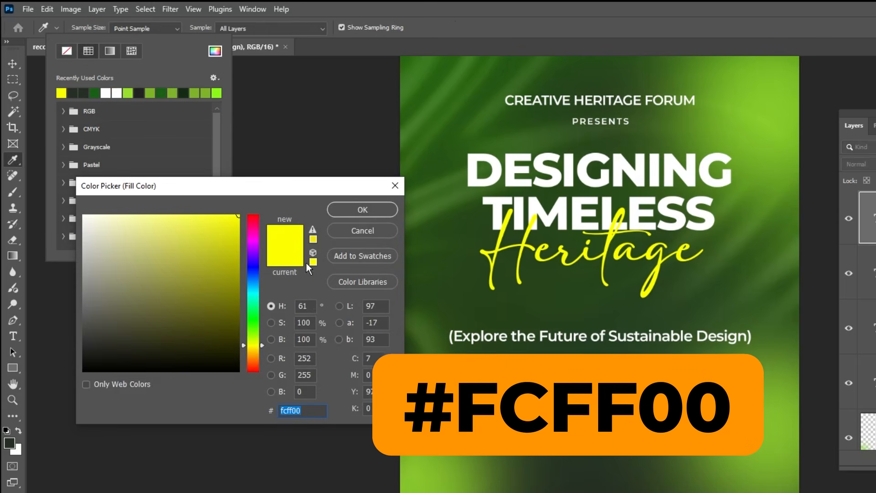
click(342, 209)
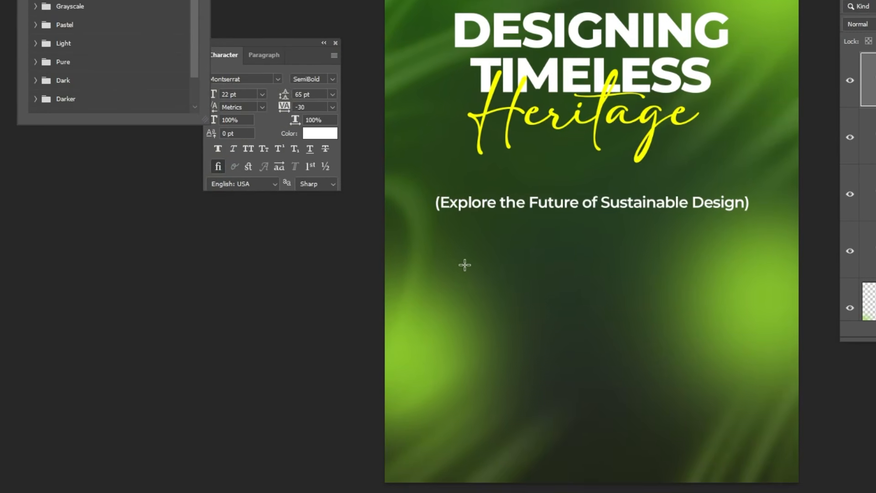
- Draw a yellow rectangle about 329 by 469 px below the start of the tagline and round its corners to about 82 px
drag(467, 376, 540, 492)
drag(530, 378, 537, 366)
mouse_move(469, 263)
mouse_down()
mouse_move(483, 279)
mouse_move(476, 270)
mouse_up()
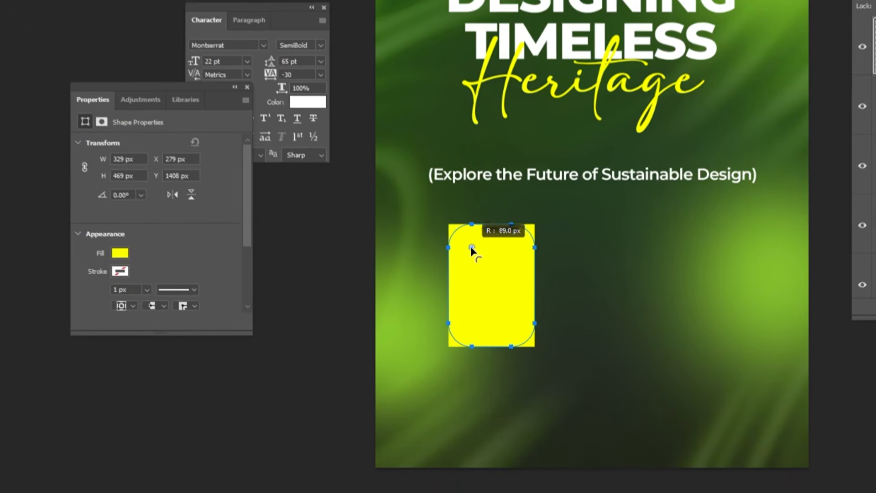
- Narrow the yellow rectangle to about 303 px and increase its corner radius to about 123 px
drag(237, 314, 244, 413)
drag(532, 264, 526, 264)
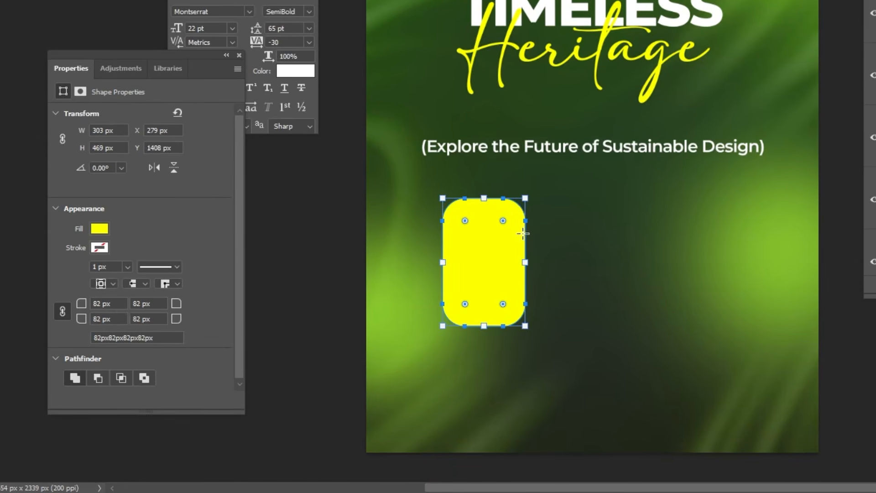
drag(503, 226, 510, 240)
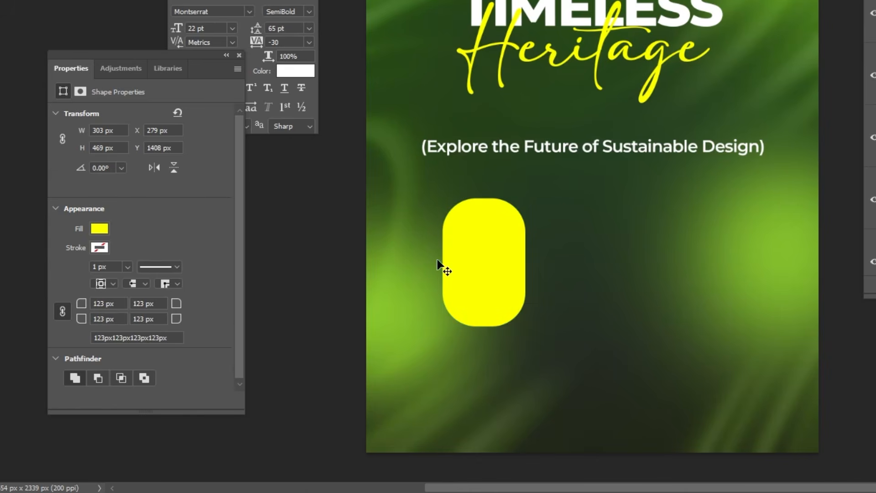
- Duplicate the rounded rectangle twice to form a row of three, and group the three shapes as "people"
drag(494, 286, 682, 279)
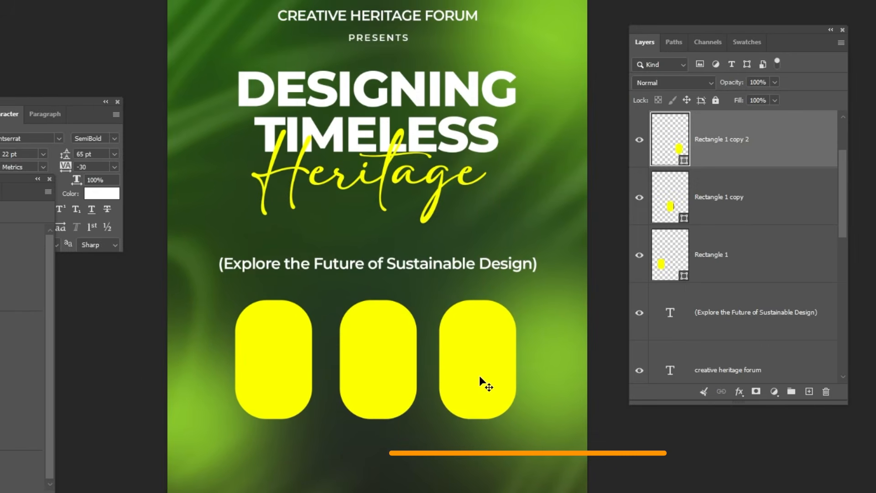
shift+click(701, 254)
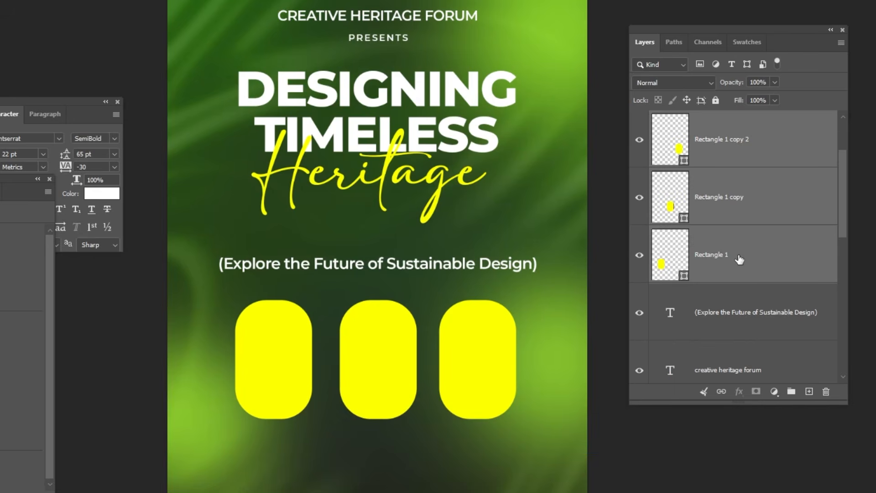
click(795, 391)
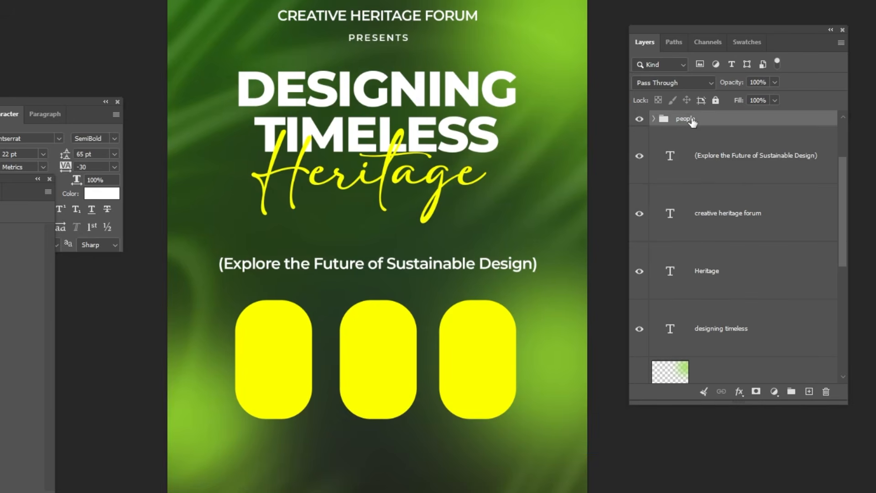
- Give the people group a Magenta colour label
right_click(711, 121)
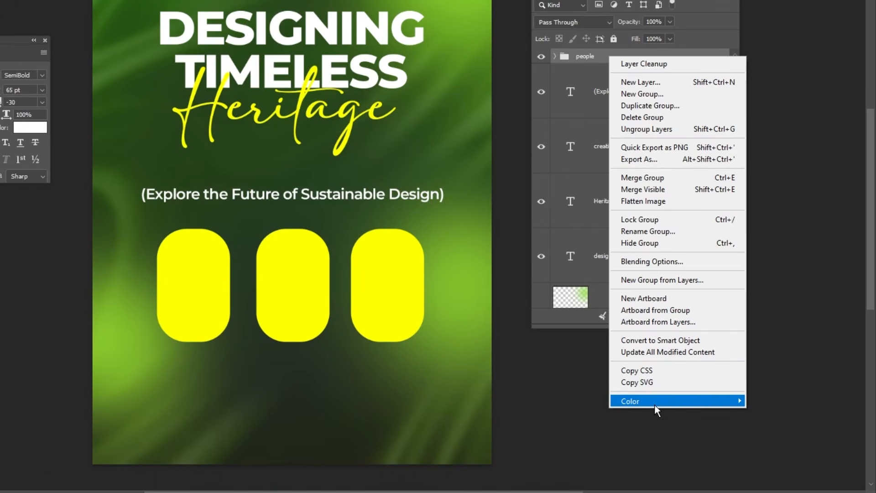
mouse_move(655, 405)
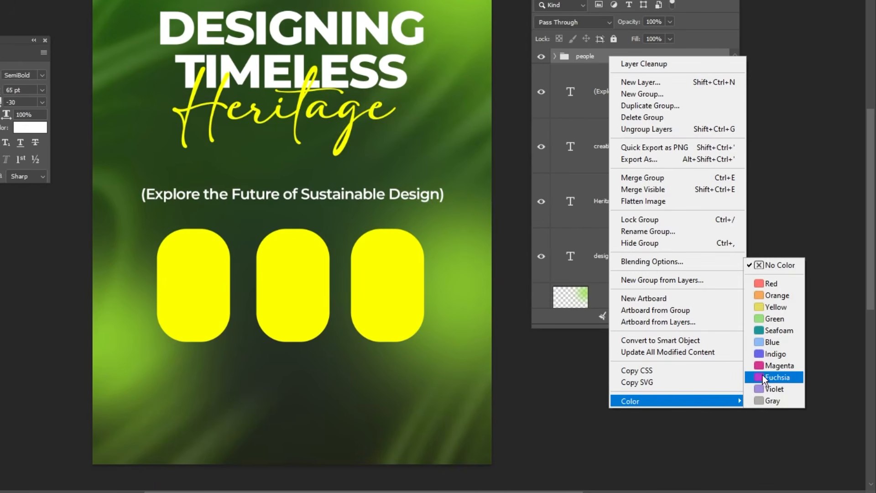
click(776, 368)
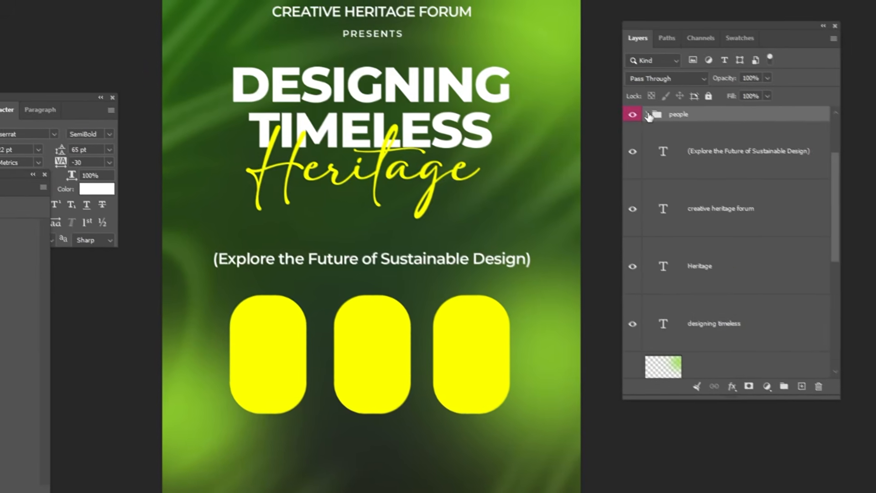
- Place the man-on-left-side image from the freepik folder directly above the leftmost rectangle's layer inside the people group
click(556, 56)
click(735, 277)
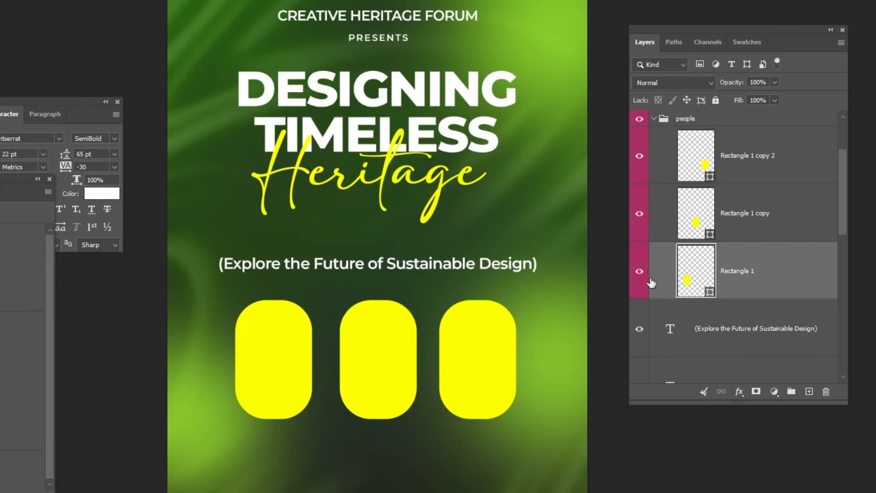
click(638, 274)
click(638, 274)
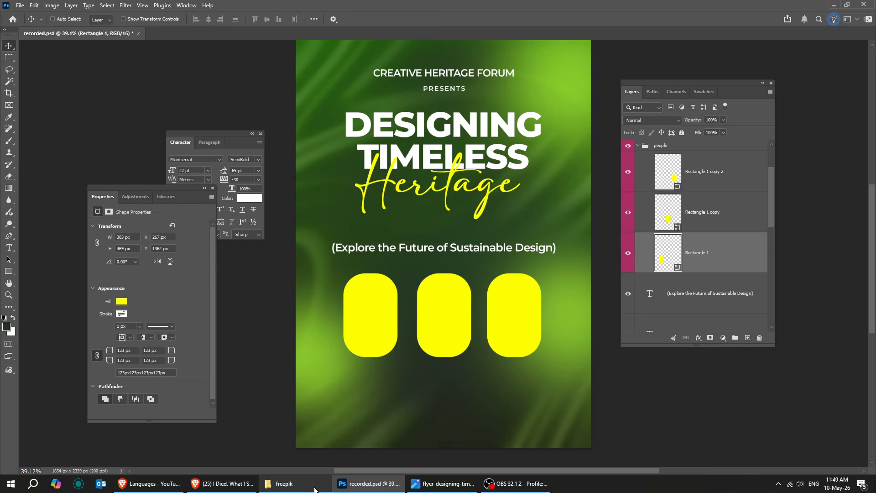
click(314, 489)
click(372, 158)
click(201, 121)
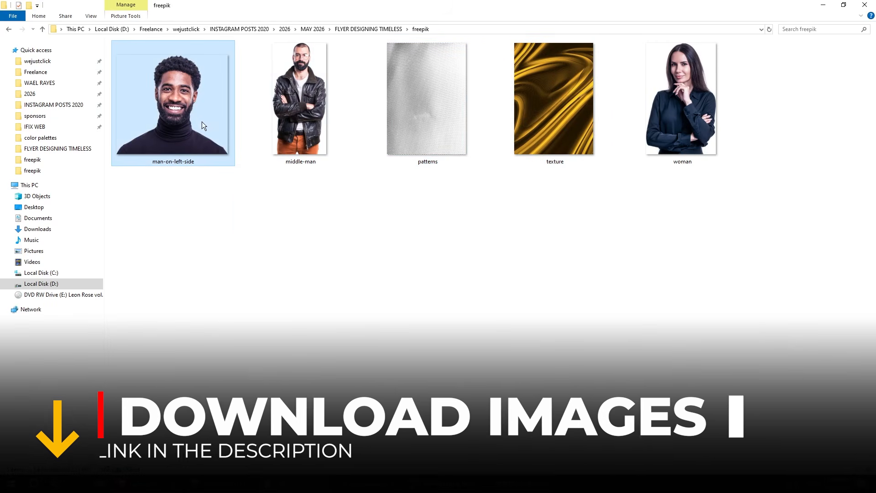
drag(201, 121, 400, 353)
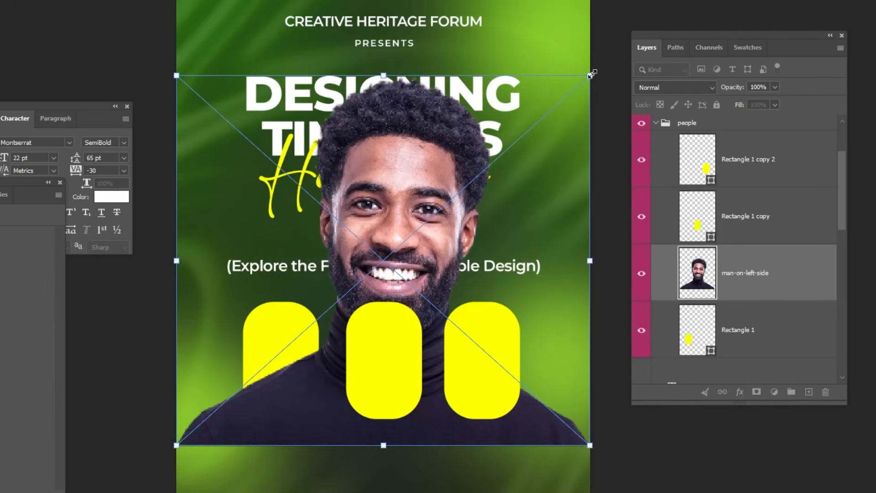
- Scale the placed man's portrait down to about 607 by 545 px and position it over the leftmost yellow rectangle
drag(591, 75, 340, 300)
drag(268, 324, 285, 323)
drag(362, 273, 346, 288)
drag(292, 334, 292, 329)
key(Return)
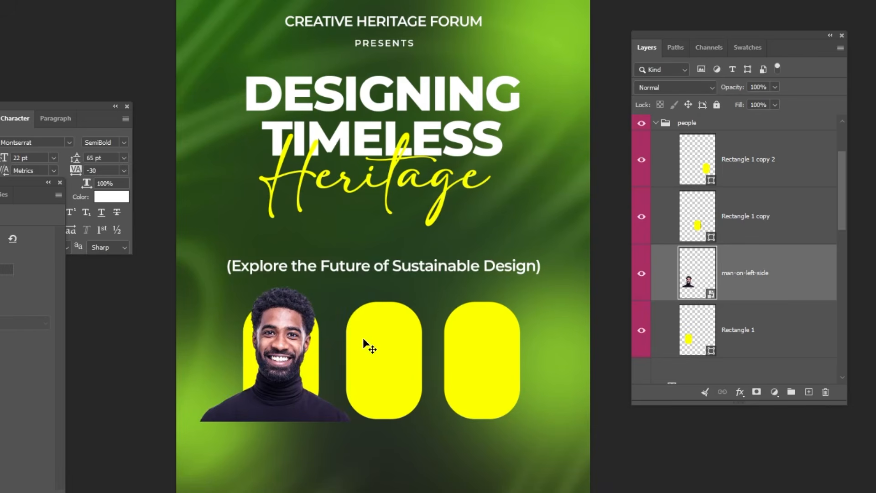
- Add a layer mask to the man-on-left-side layer, load the leftmost rectangle's outline as a selection and invert it
click(757, 393)
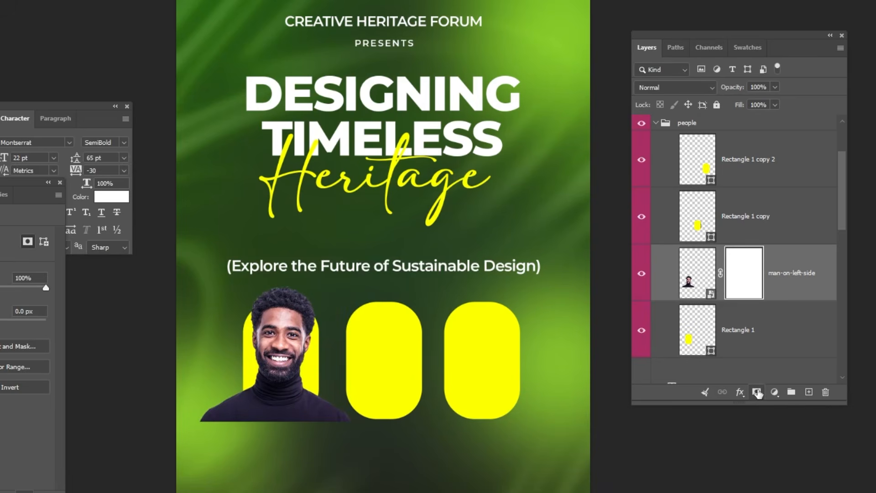
ctrl+click(694, 338)
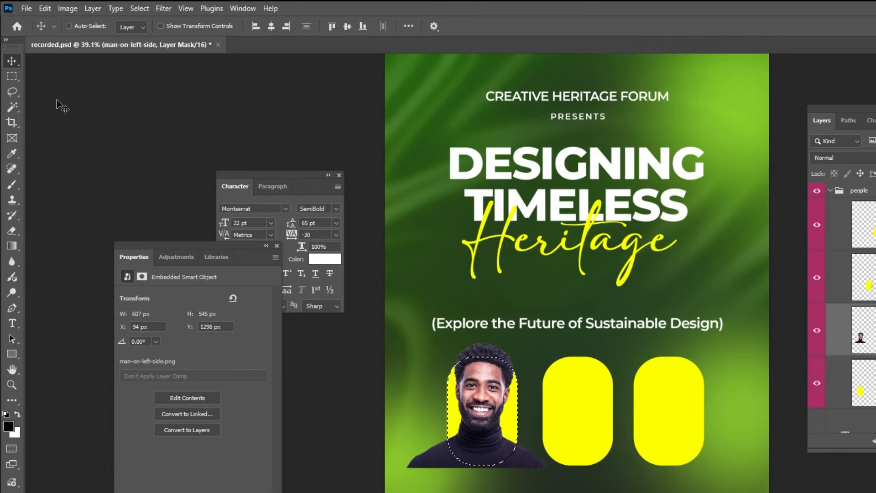
click(16, 78)
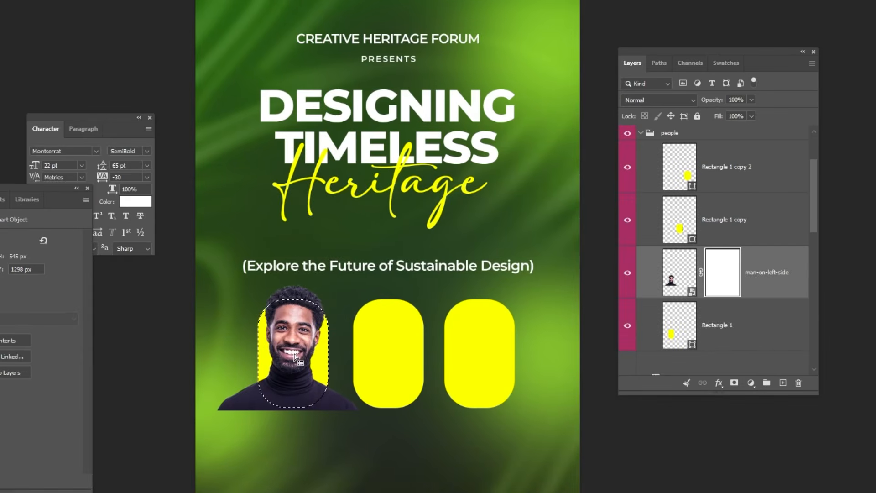
right_click(295, 356)
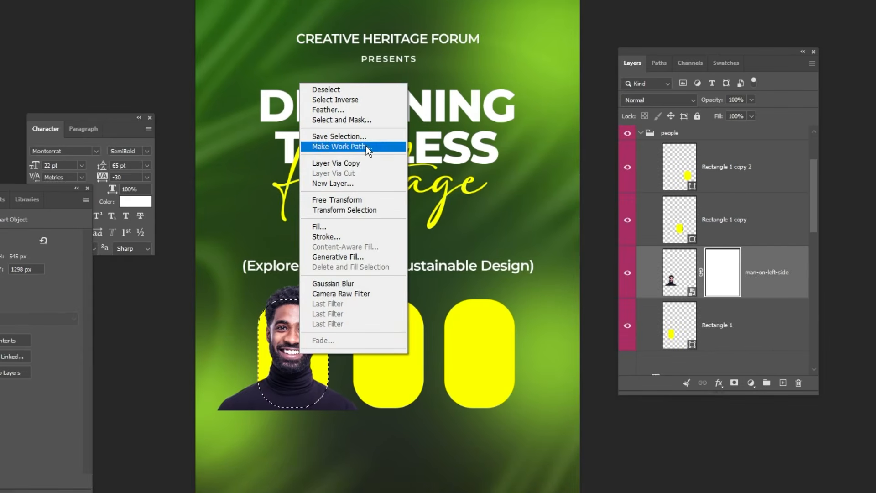
click(358, 100)
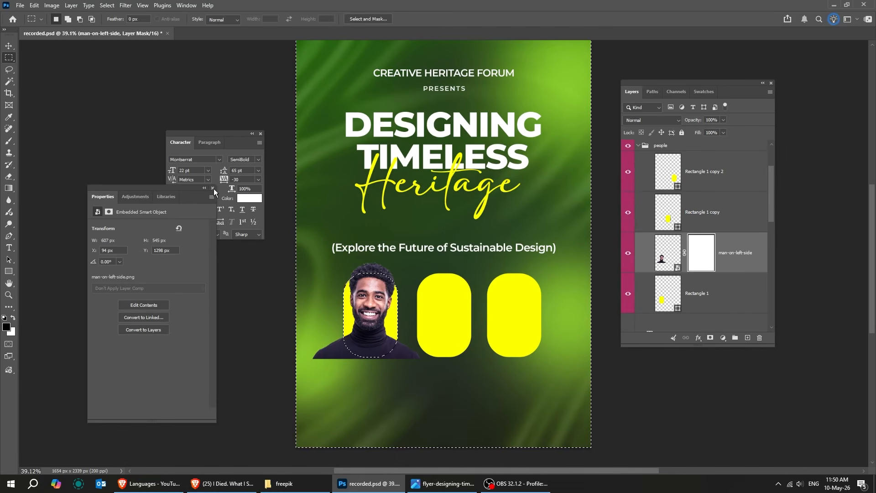
- Close the Properties and Character panels and set up a Hard Round brush at 158 px with 100% flow
click(213, 188)
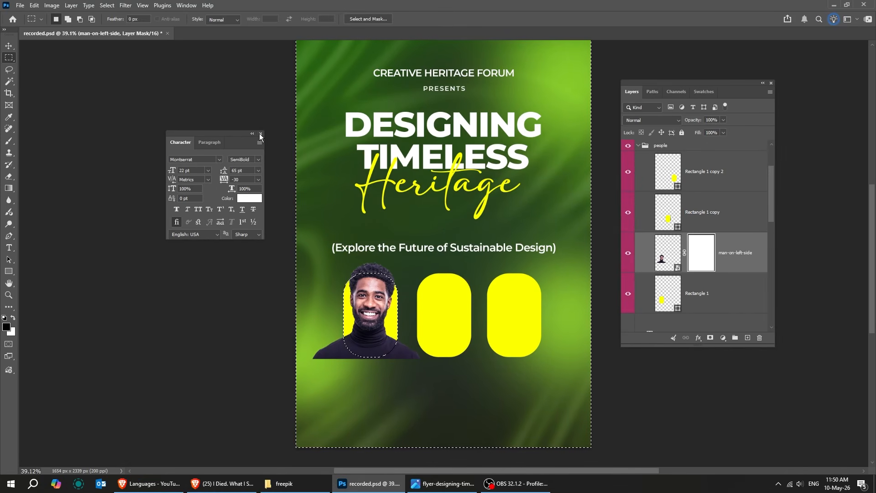
click(259, 135)
click(9, 141)
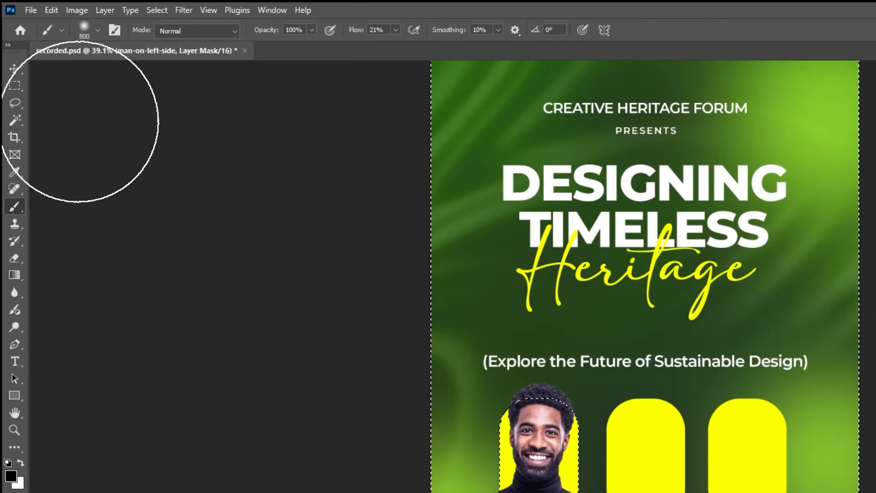
click(98, 31)
click(94, 235)
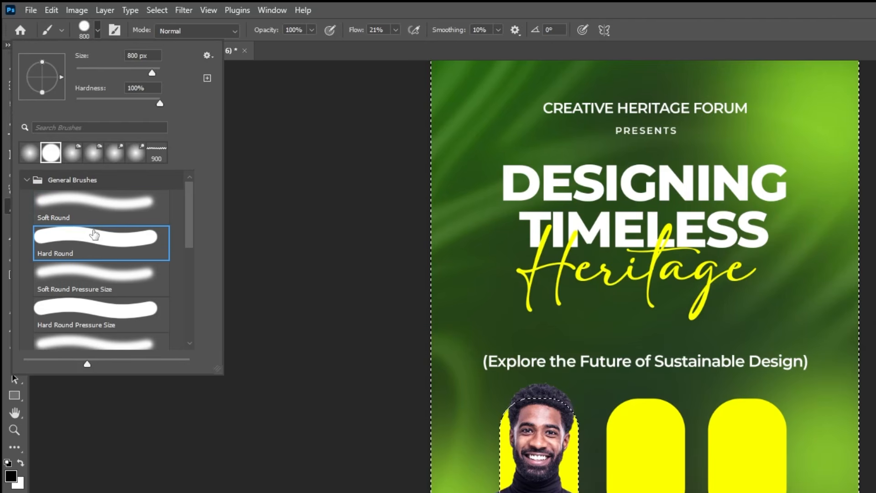
drag(131, 73, 130, 73)
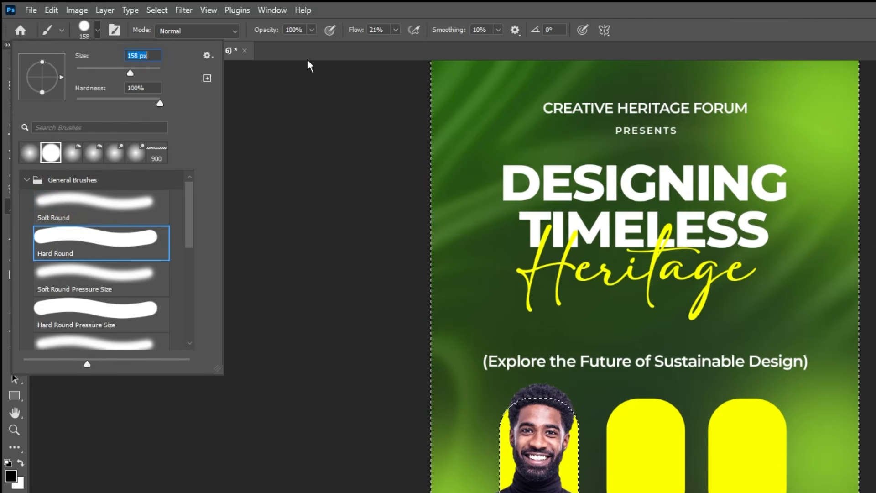
click(396, 31)
drag(395, 44, 420, 45)
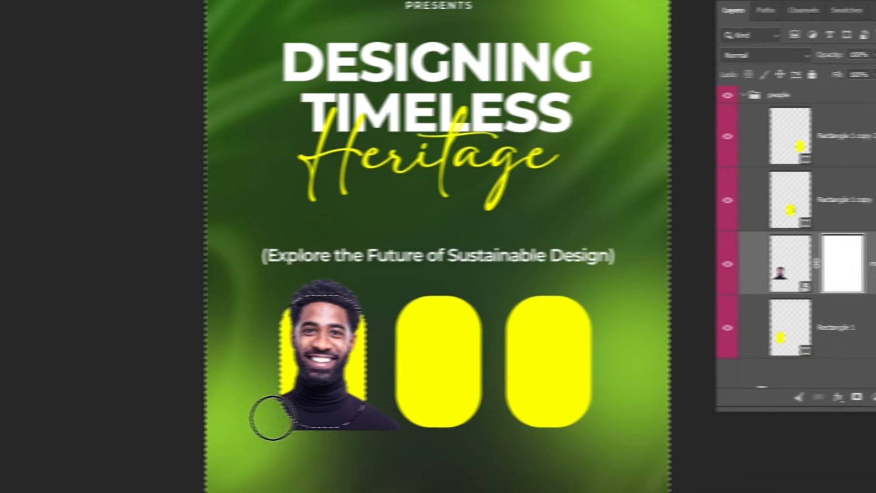
- Paint black on the man-on-left-side mask to hide the shoulders outside the leftmost rectangle, and clear the selection
mouse_move(273, 418)
mouse_down()
mouse_move(309, 440)
mouse_move(383, 437)
mouse_move(372, 409)
mouse_up()
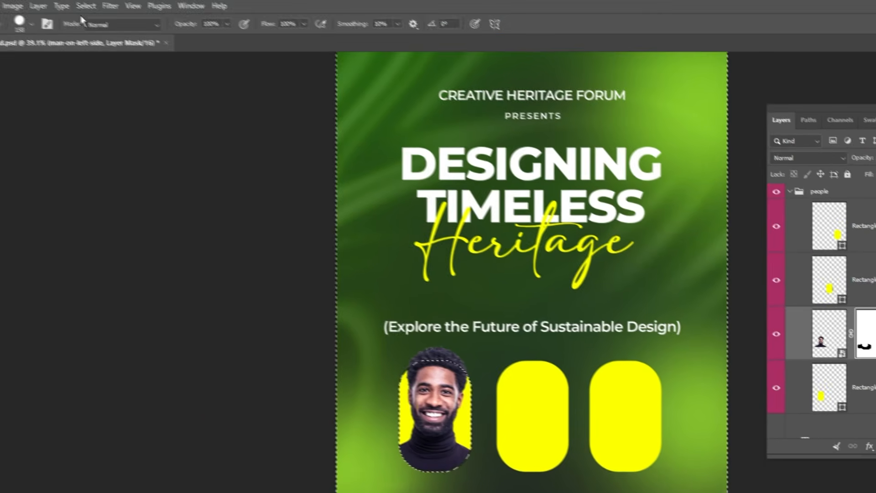
click(86, 6)
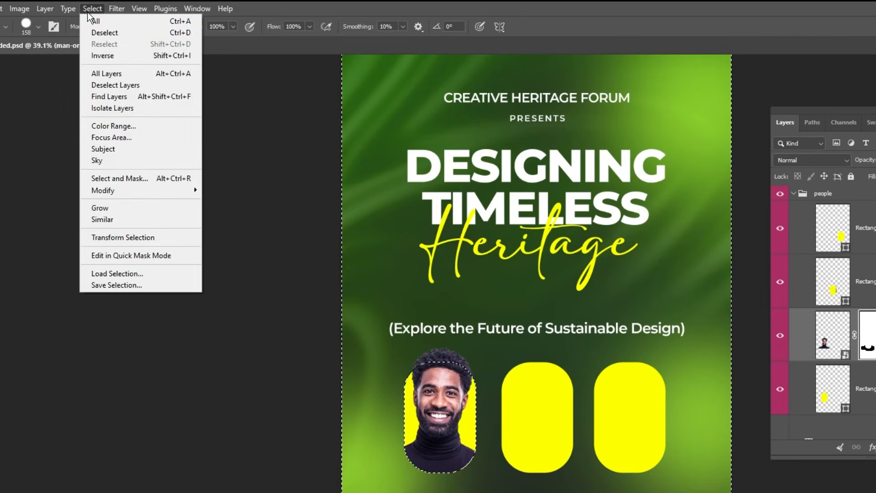
click(105, 31)
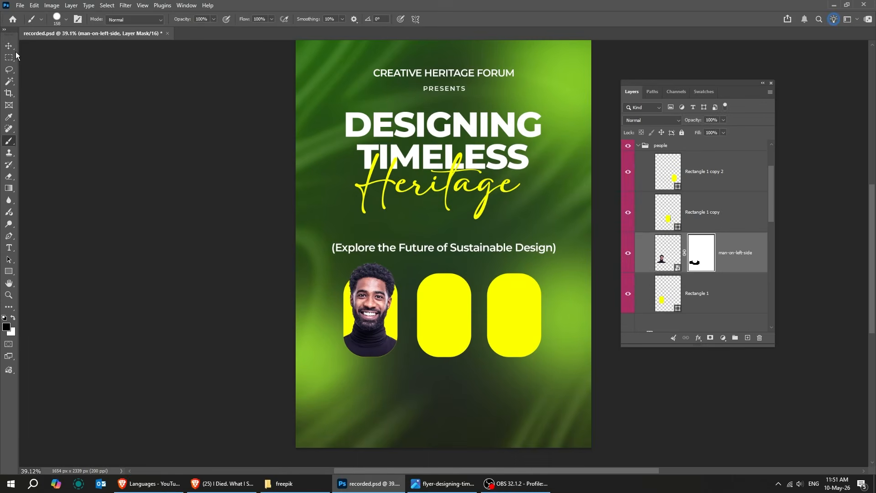
- Place the middle-man image from the freepik folder at a reduced size and move its layer directly above the middle rectangle's layer
click(10, 46)
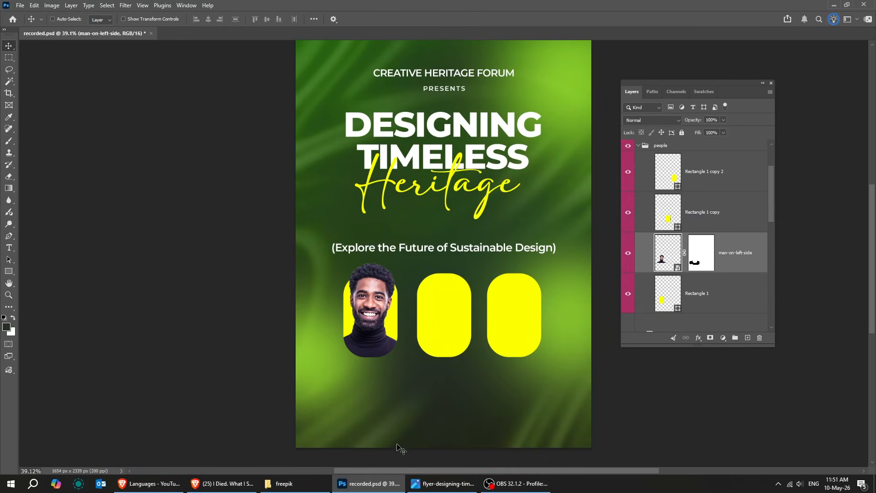
click(284, 484)
drag(299, 105, 413, 339)
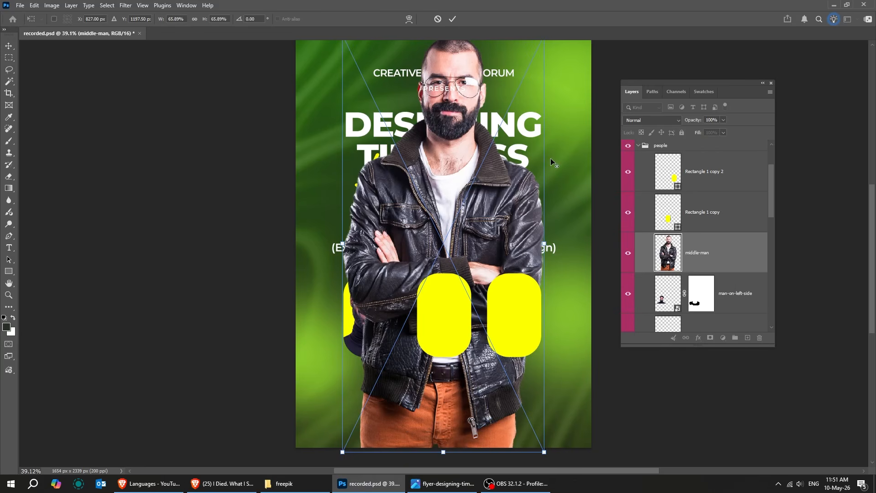
drag(545, 247, 494, 251)
drag(454, 182, 458, 268)
key(Return)
drag(726, 252, 722, 207)
- Scale the middle-man portrait to about 38.63% and position the head and chest over the middle yellow rectangle
drag(457, 299, 447, 326)
key(ctrl+t)
drag(485, 256, 502, 220)
drag(474, 258, 462, 297)
drag(498, 262, 500, 258)
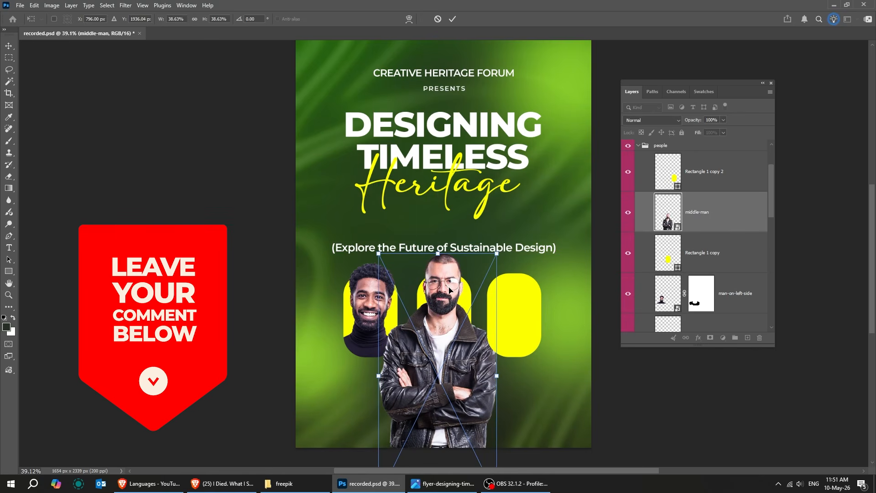
drag(450, 289, 450, 290)
key(Return)
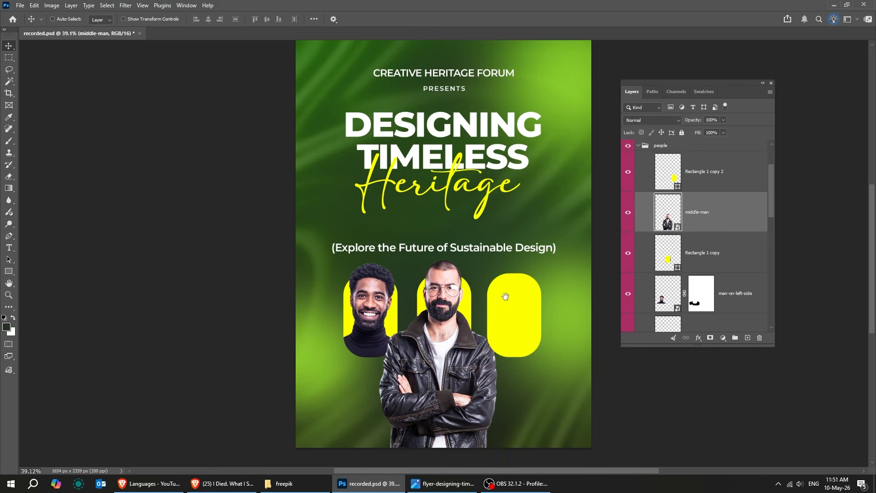
- Add a layer mask to the middle-man layer, with the middle rectangle's outline loaded as a selection and inverted
click(711, 337)
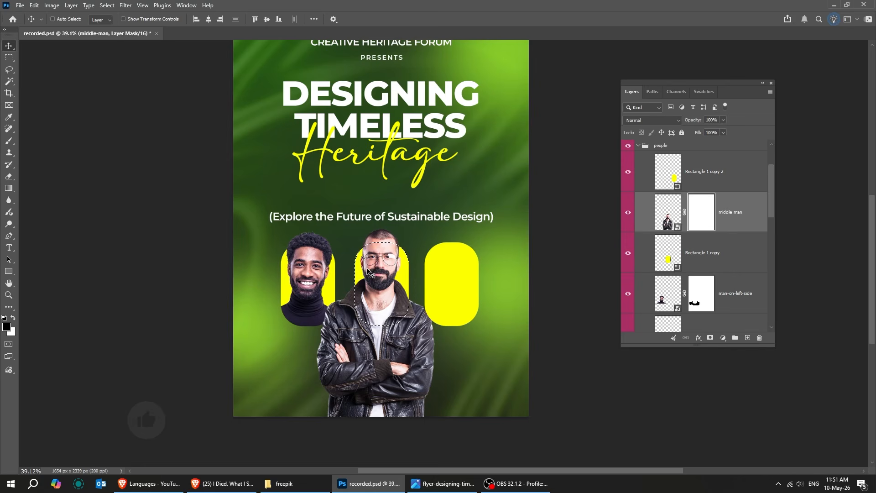
click(107, 5)
click(117, 42)
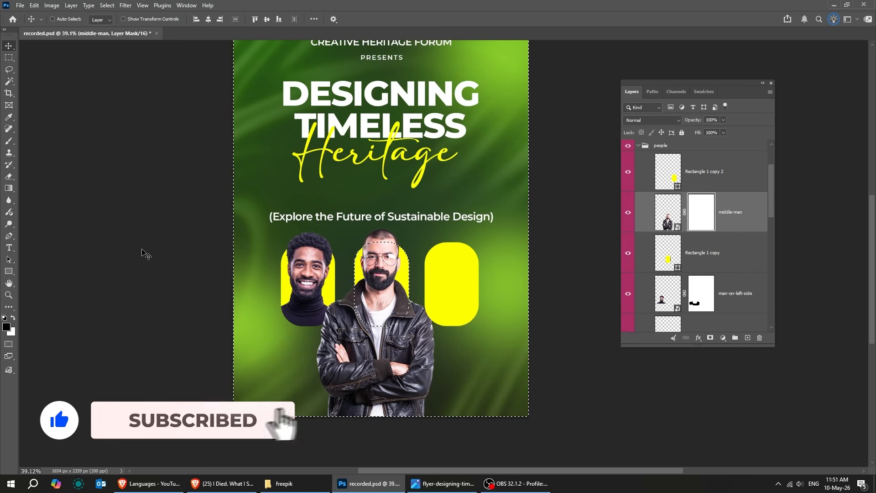
- Brush black on the middle-man mask to hide the jacket and arms outside the middle rectangle, and deselect
key(b)
mouse_move(344, 326)
mouse_down()
mouse_move(356, 302)
mouse_move(340, 338)
mouse_move(392, 416)
mouse_move(391, 400)
mouse_move(436, 373)
mouse_move(357, 380)
mouse_move(376, 333)
mouse_move(412, 350)
mouse_up()
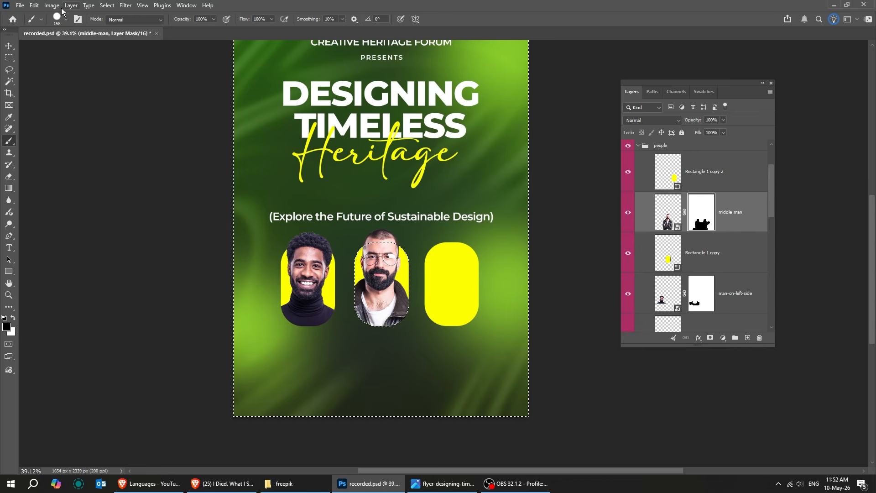
click(106, 5)
click(114, 23)
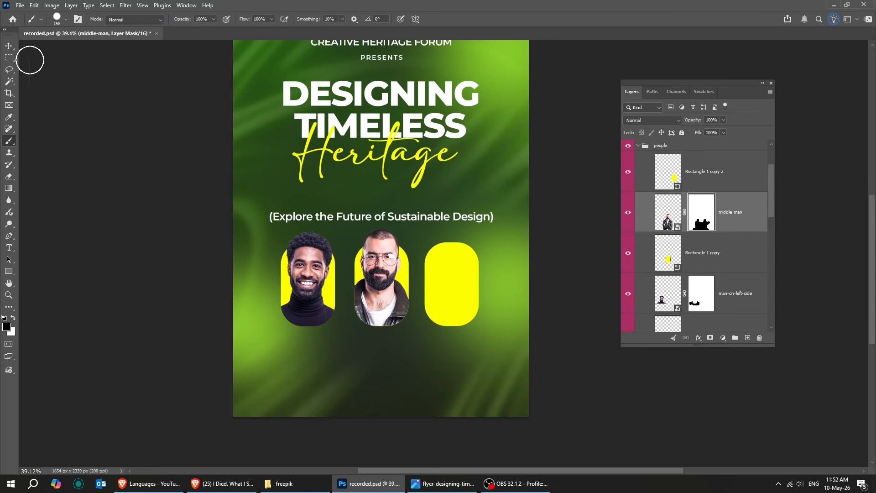
- Place the woman image from the freepik folder above the Rectangle 1 copy 2 layer, scaled down over the rightmost yellow rectangle
click(9, 46)
click(706, 181)
click(307, 483)
drag(683, 102, 452, 334)
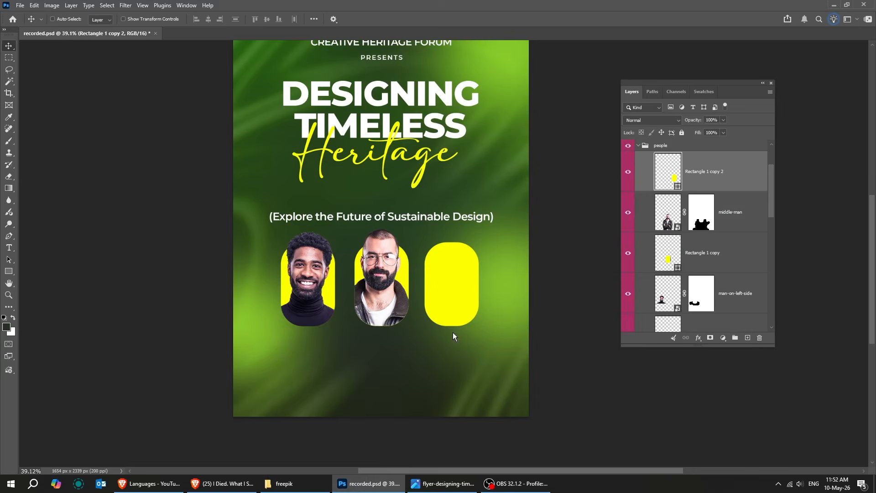
drag(514, 227, 492, 236)
drag(450, 274, 451, 267)
key(Return)
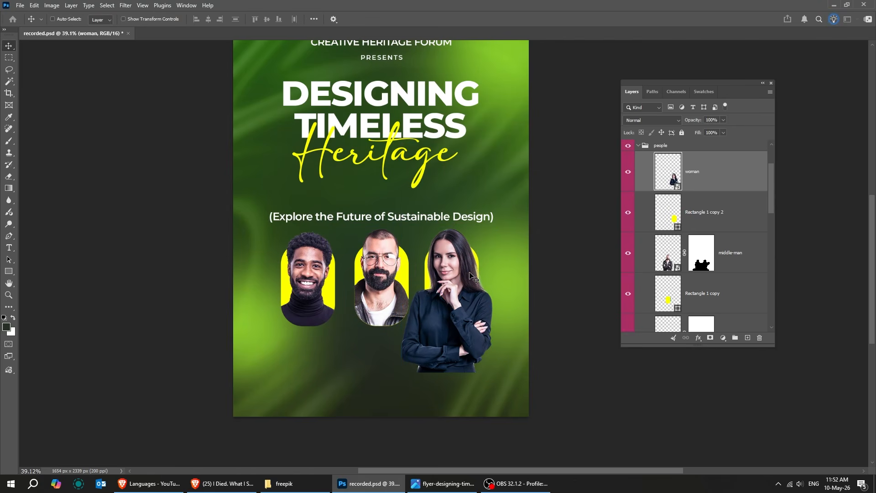
- Nudge the woman's portrait slightly left and up over the rightmost rectangle
key(Left)
key(Left)
key(Left)
key(Left)
key(Left)
key(Left)
key(Left)
key(Up)
key(Up)
key(Up)
key(Up)
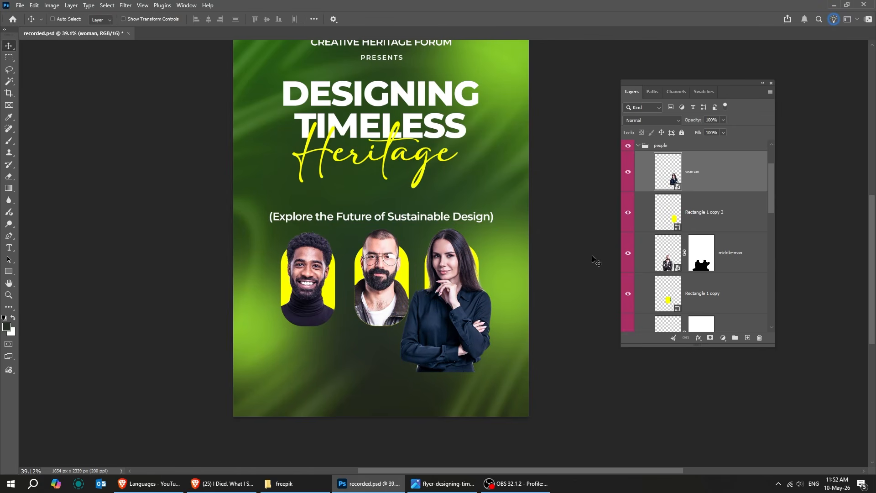
- Add a layer mask to the woman layer, with the rightmost rectangle's outline loaded as a selection and inverted
click(710, 337)
click(106, 5)
click(114, 47)
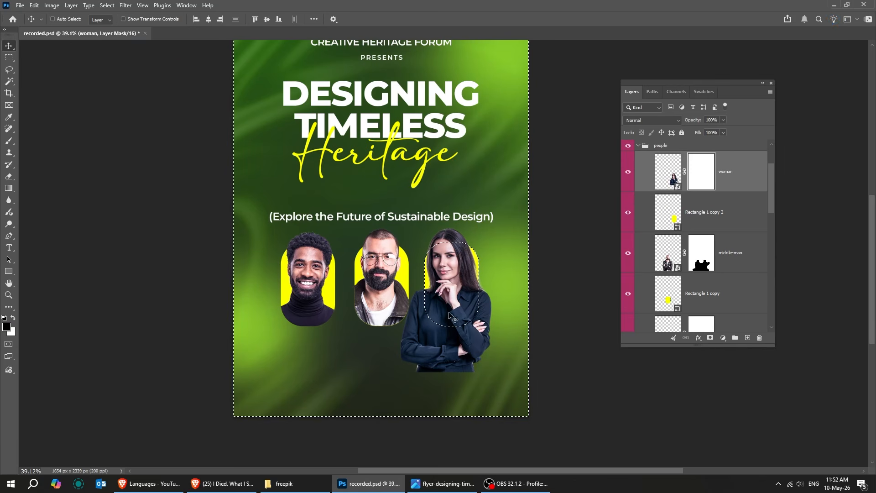
- Brush black on the woman layer's mask to hide the body outside the rightmost rectangle, and deselect
key(b)
mouse_move(440, 327)
mouse_down()
mouse_move(423, 337)
mouse_move(431, 366)
mouse_move(431, 355)
mouse_move(489, 317)
mouse_move(443, 408)
mouse_up()
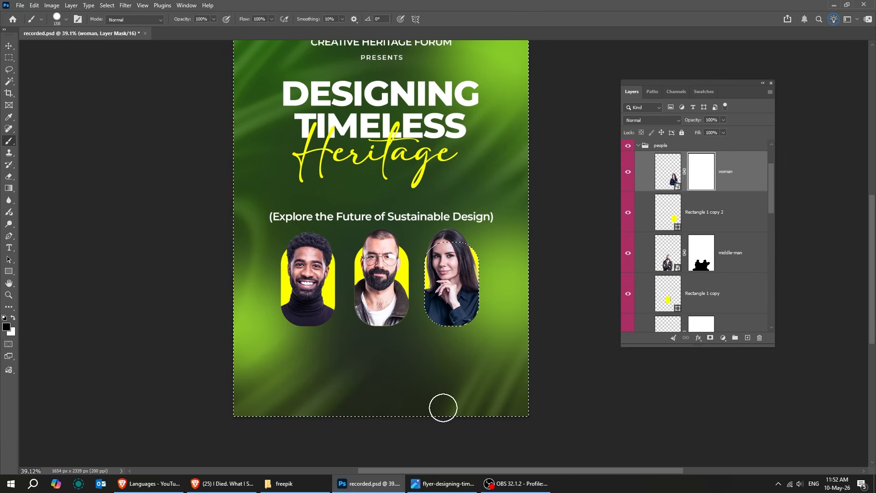
click(106, 5)
click(114, 23)
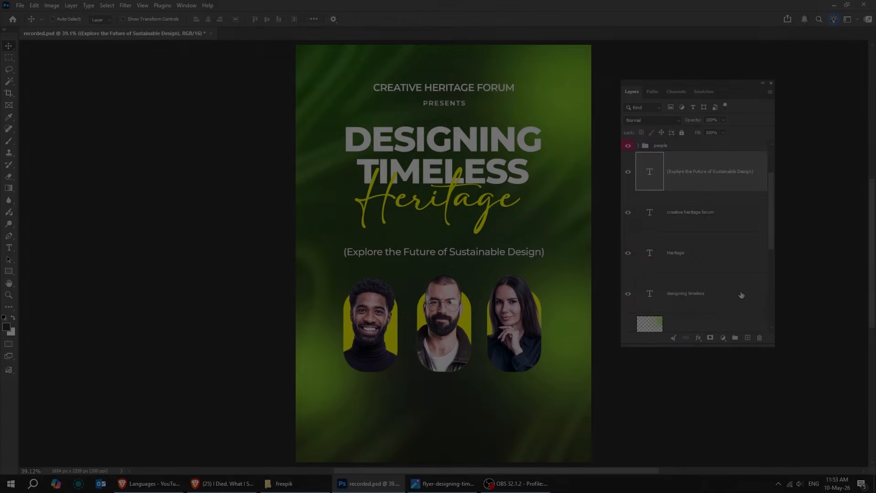
- Place the patterns image from the freepik folder across the whole canvas, directly above Layer 1
scroll(742, 295, down, 3)
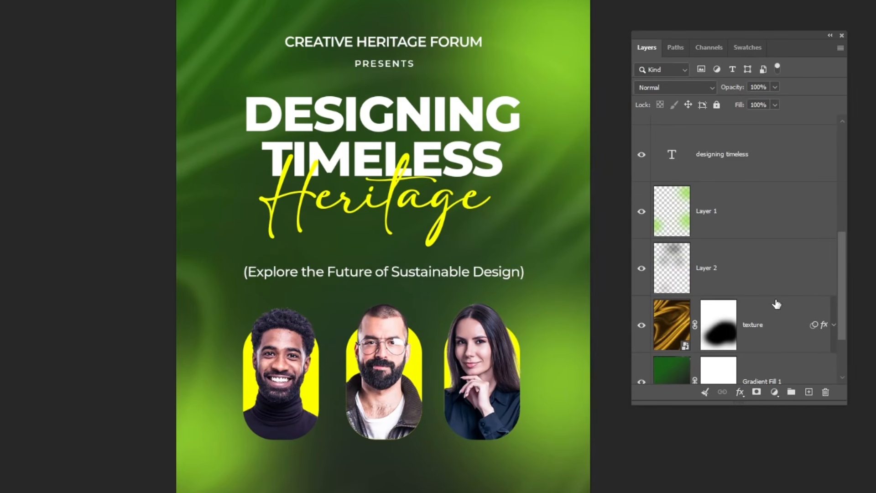
click(755, 223)
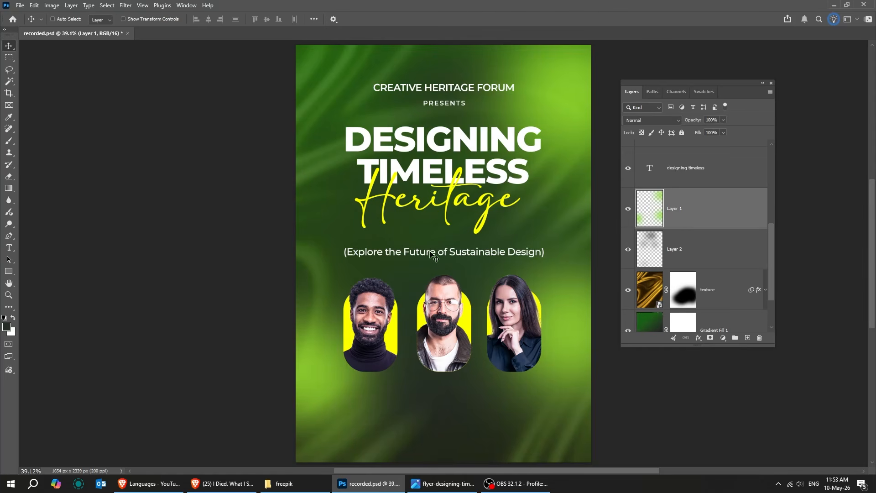
click(295, 484)
drag(405, 149, 385, 354)
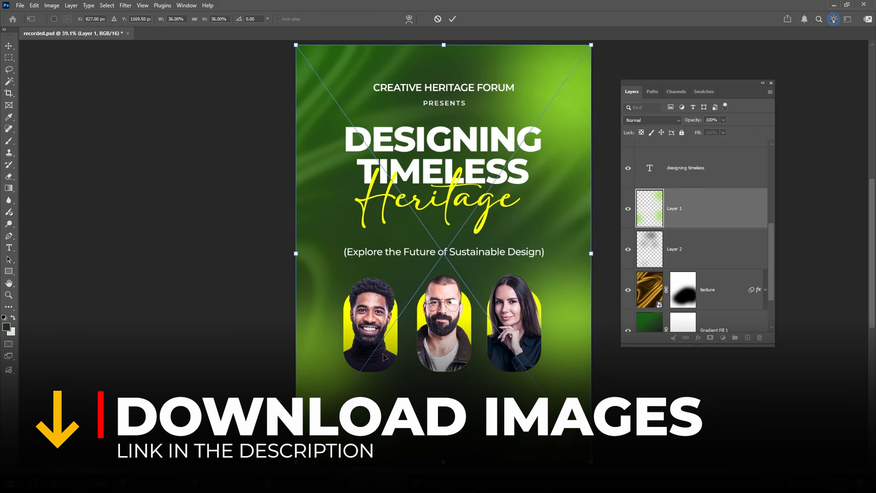
key(Return)
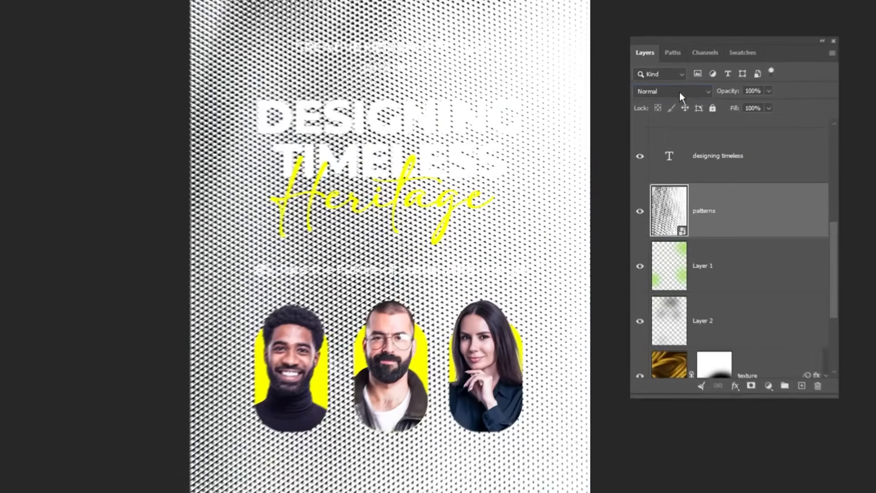
- Set the patterns layer to the Overlay blend mode at 9% opacity
click(681, 92)
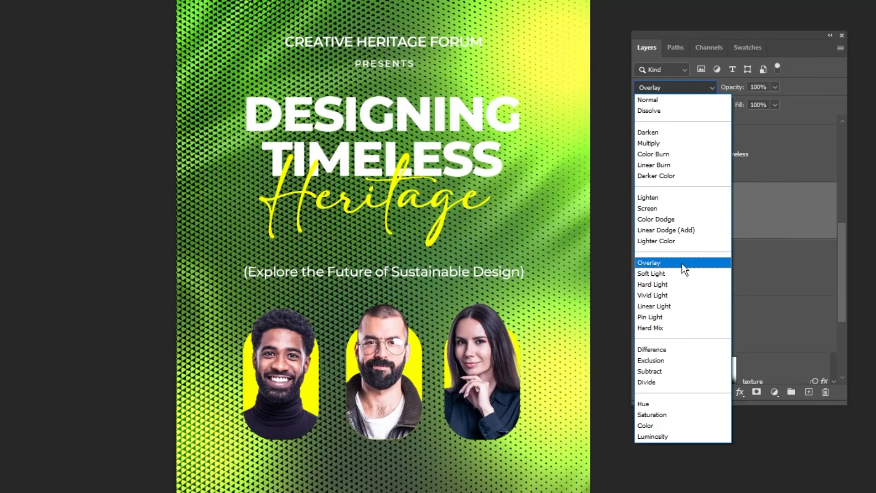
click(683, 264)
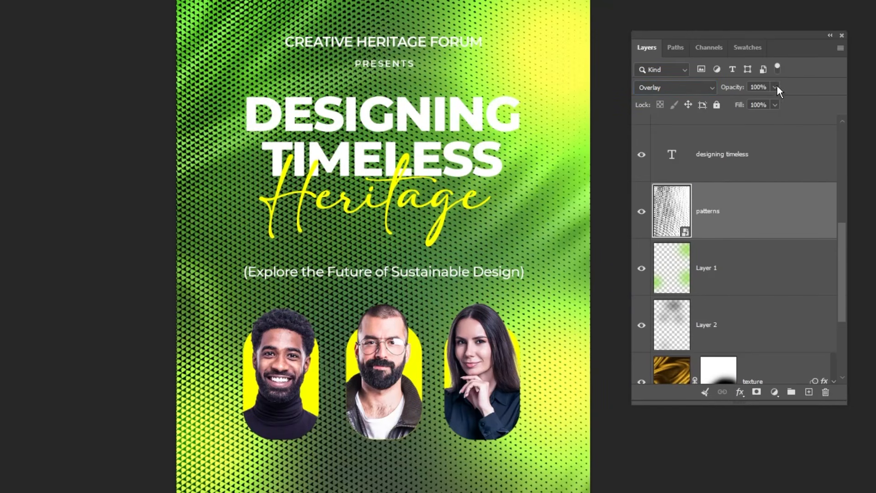
drag(775, 95, 722, 107)
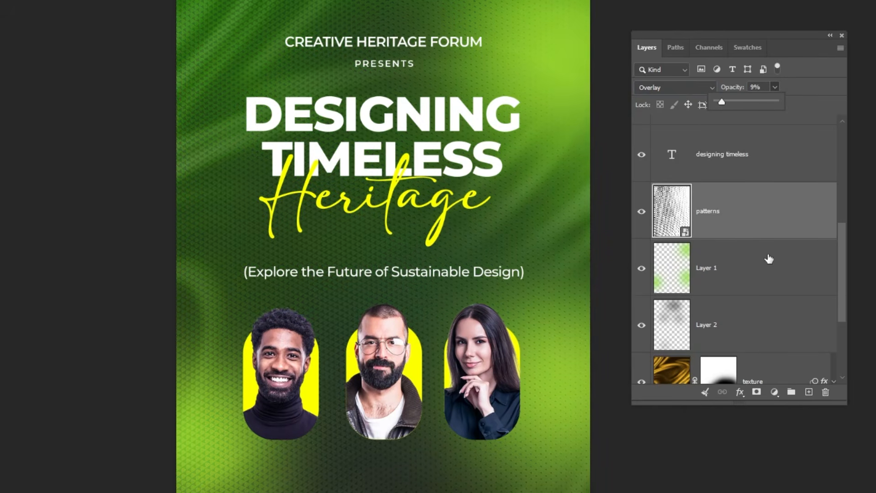
- Add a layer mask to the patterns layer and fade the pattern around the portraits with a 700 px Soft Round brush at reduced flow
click(757, 392)
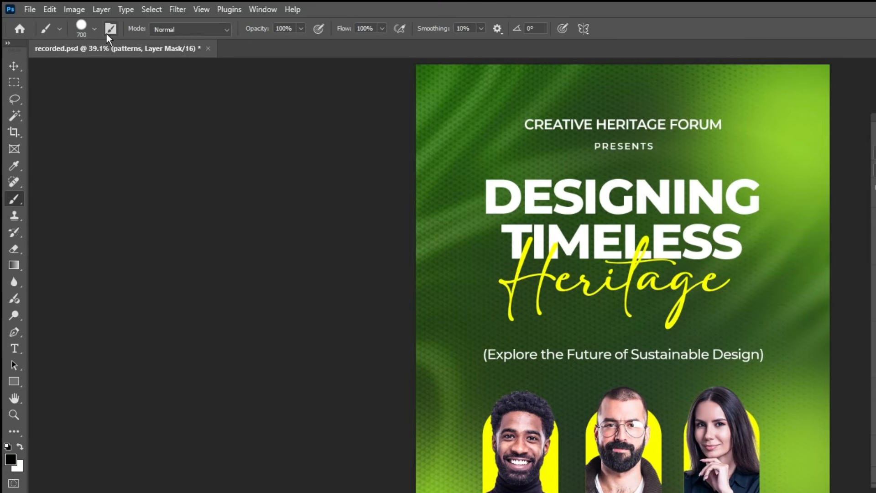
click(94, 31)
click(89, 201)
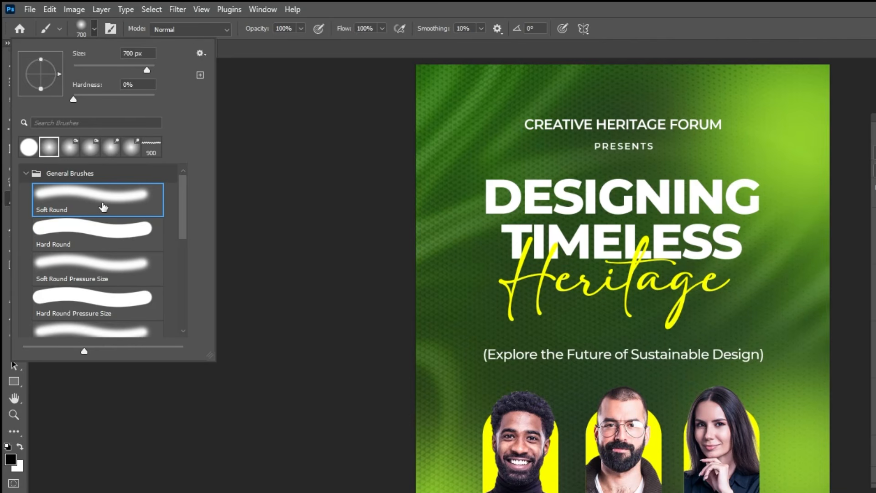
click(382, 28)
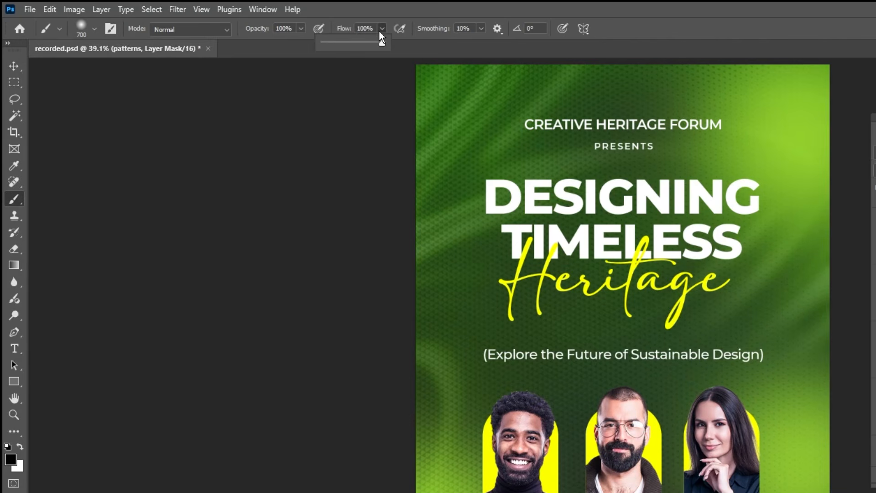
drag(364, 47, 361, 46)
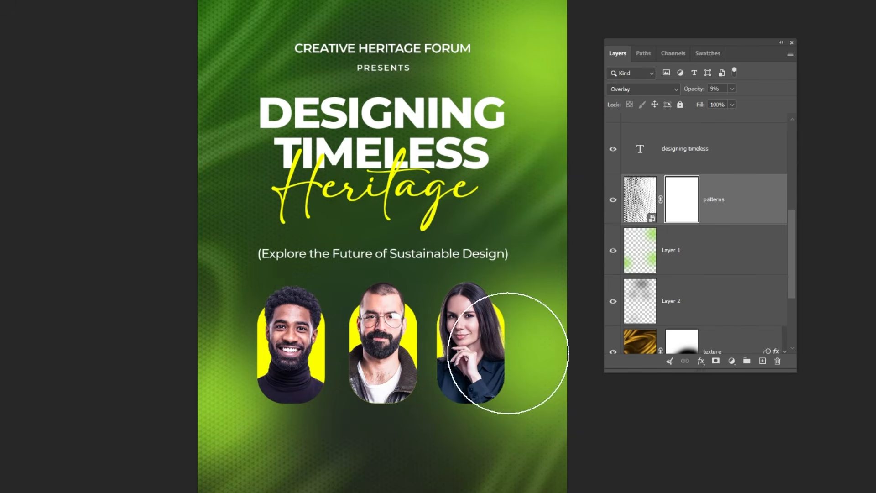
drag(469, 372, 430, 372)
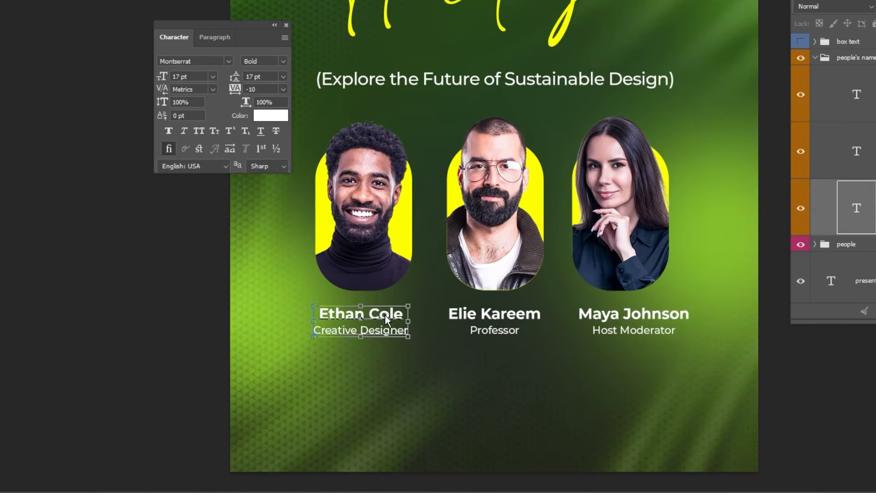
- Examine the character settings of the name and job title lines in the leftmost portrait caption
key(t)
drag(335, 315, 368, 315)
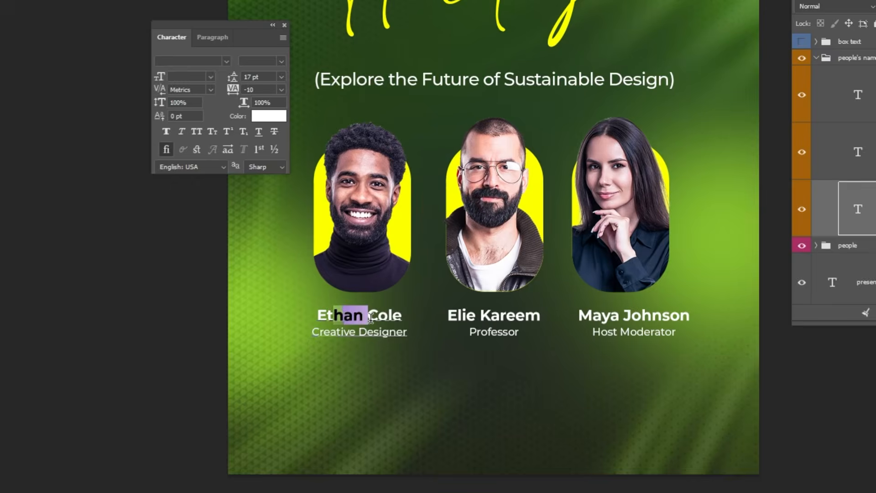
drag(188, 23, 176, 287)
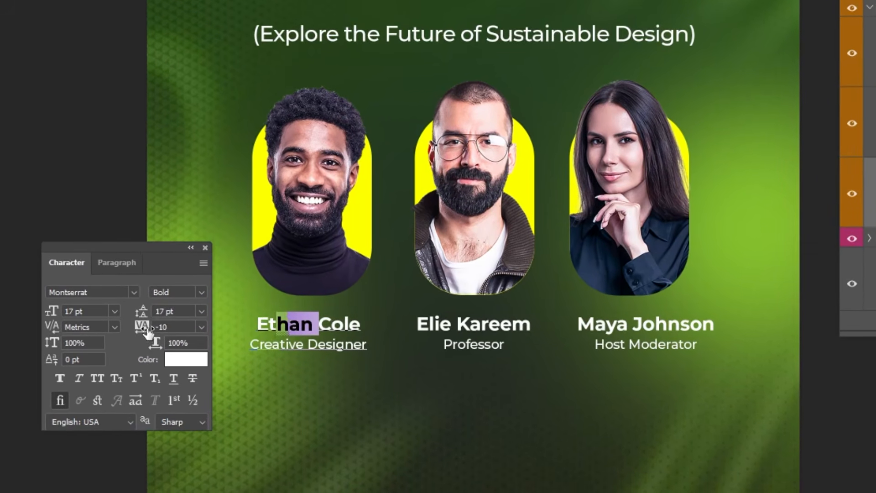
click(302, 348)
drag(298, 345, 362, 346)
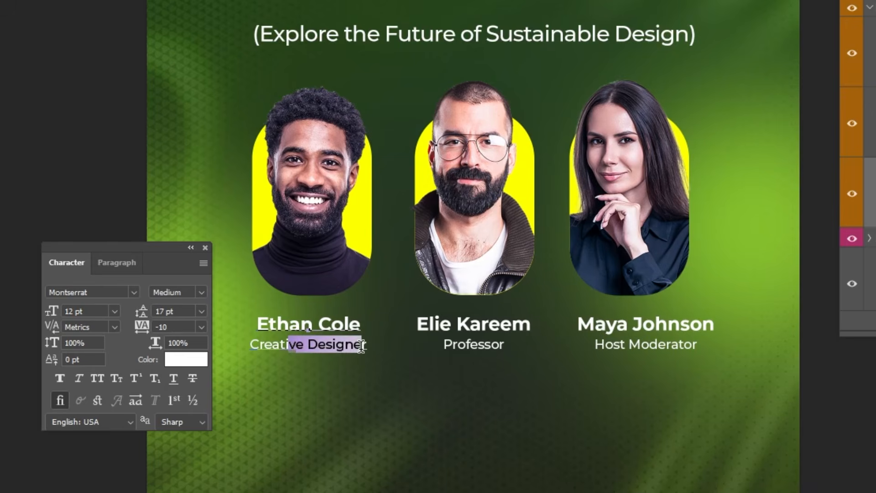
click(315, 344)
key(ctrl+Return)
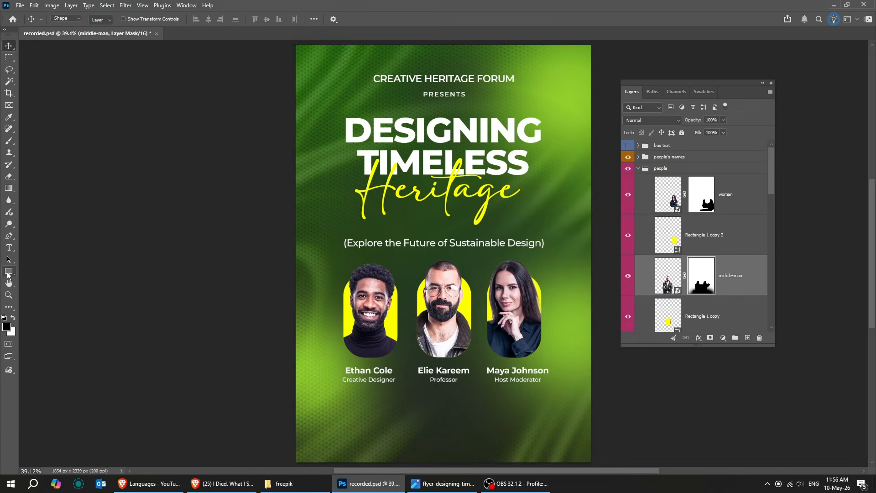
- Draw a rectangle about 1235 × 224 px below the name captions and round its corners
click(8, 273)
drag(329, 401, 531, 437)
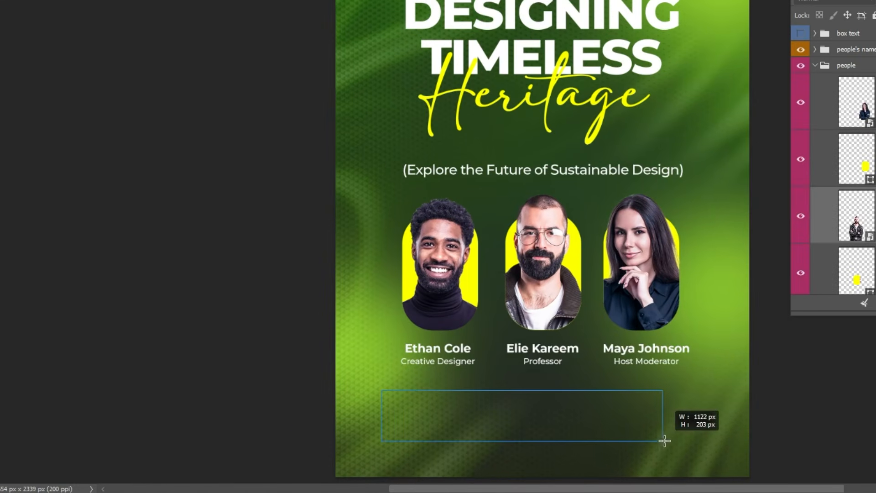
drag(665, 441, 690, 446)
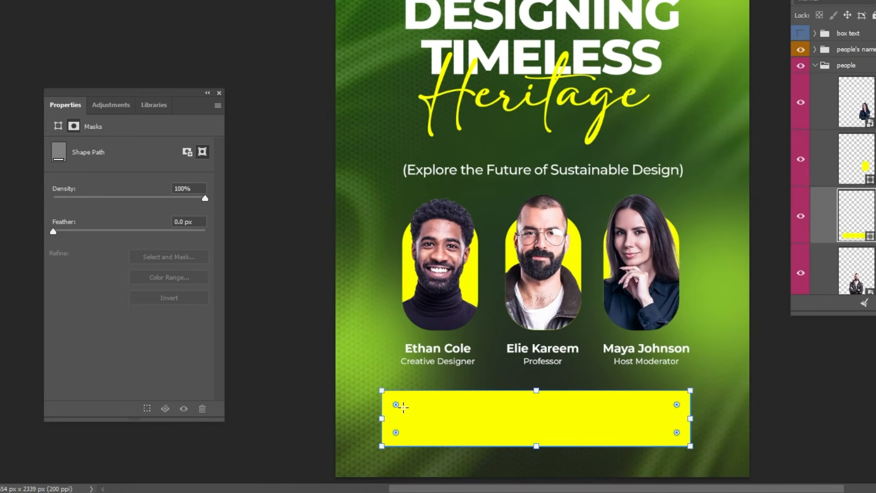
drag(396, 405, 402, 410)
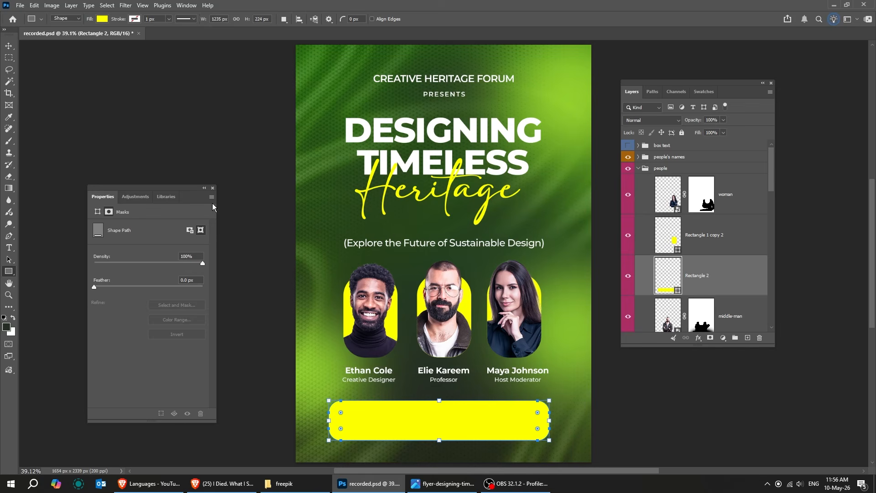
click(213, 188)
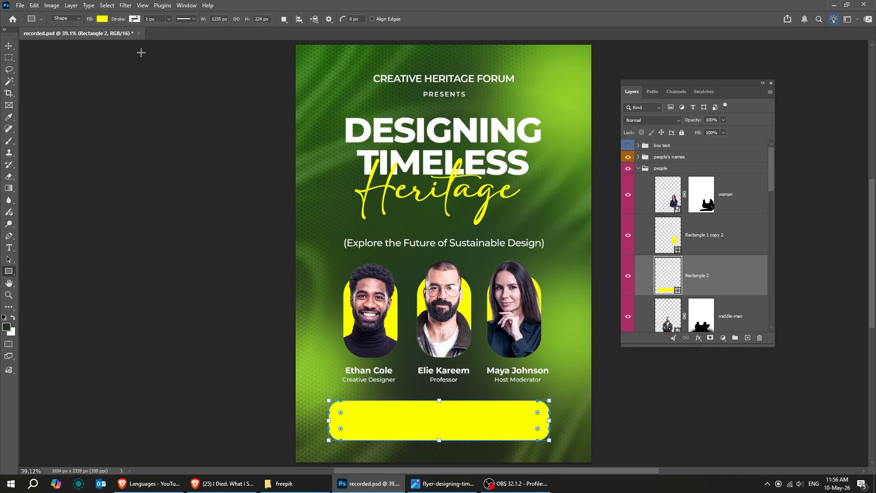
- Set the new rectangle's fill to dark green #1a6017
click(103, 19)
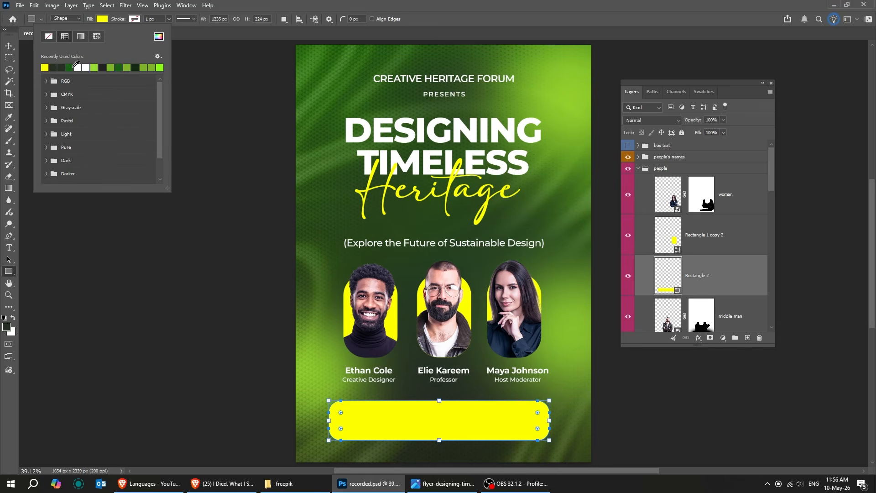
click(77, 66)
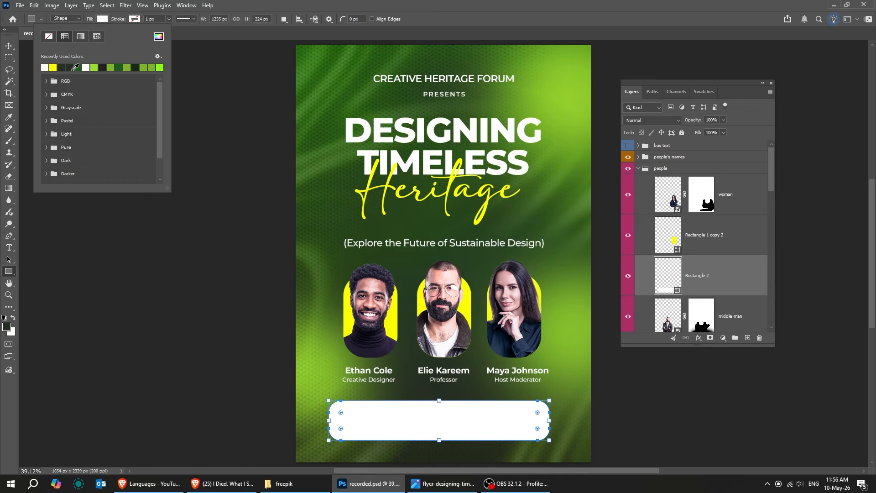
click(79, 67)
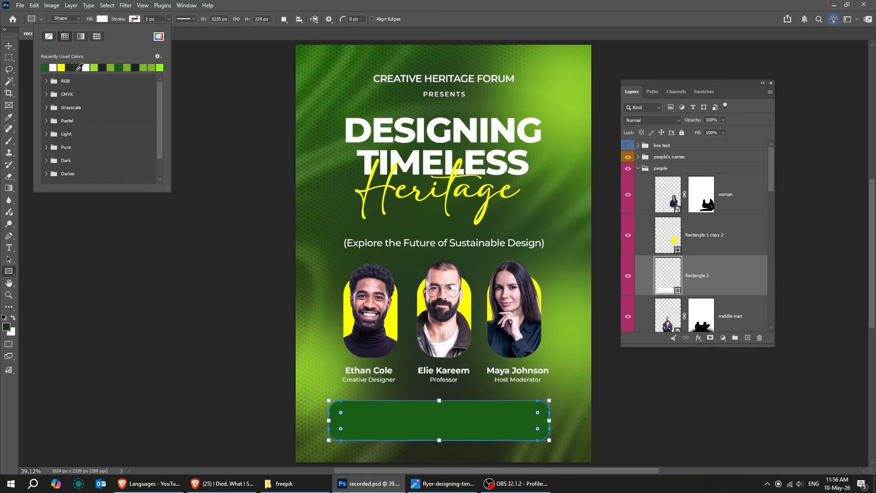
click(159, 36)
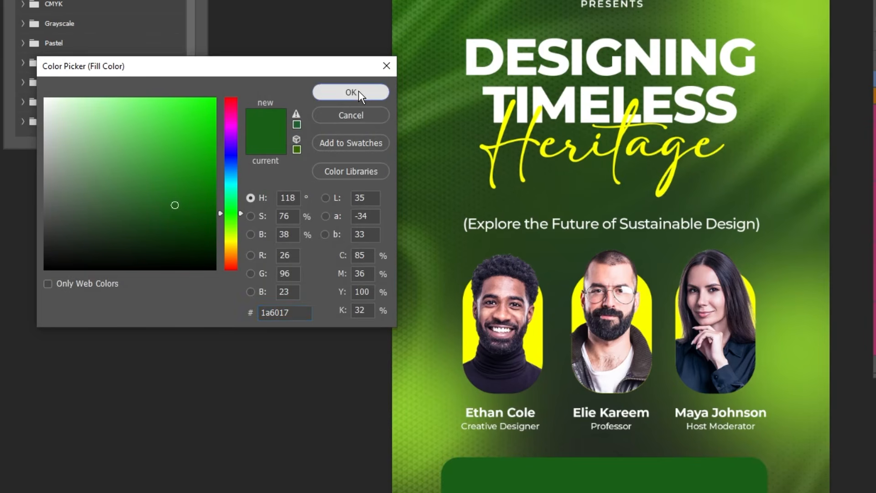
click(351, 93)
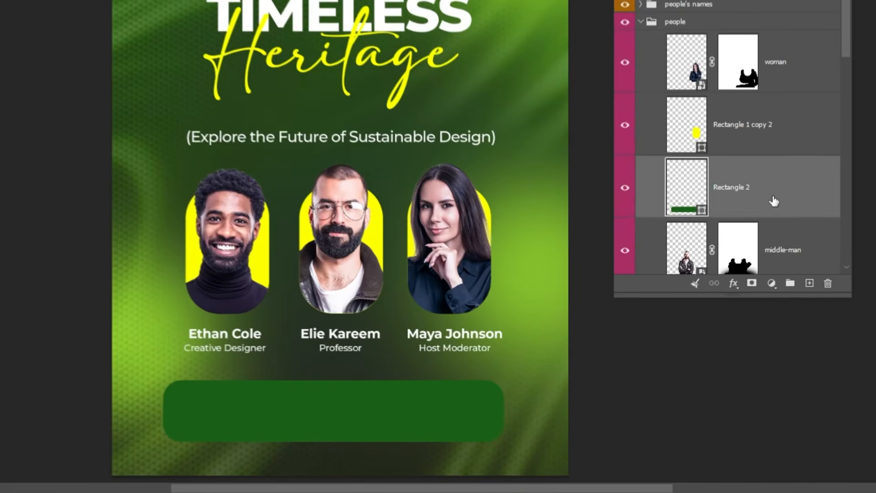
- Add a 5 px outside stroke to Rectangle 2 in light green sampled from the background, and widen the rectangle slightly to the right
click(735, 283)
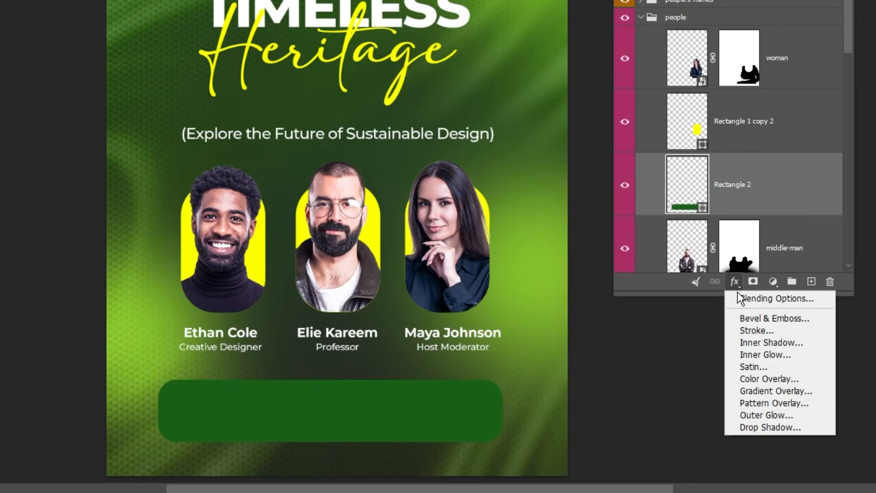
click(801, 334)
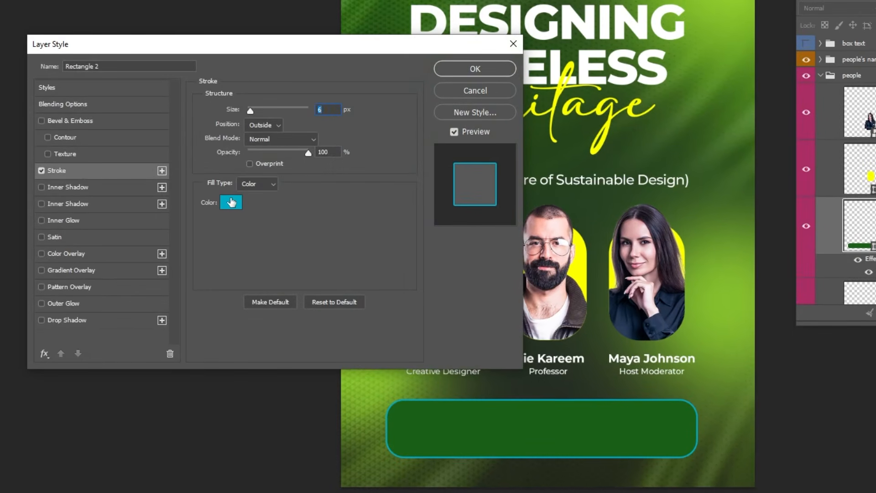
click(231, 202)
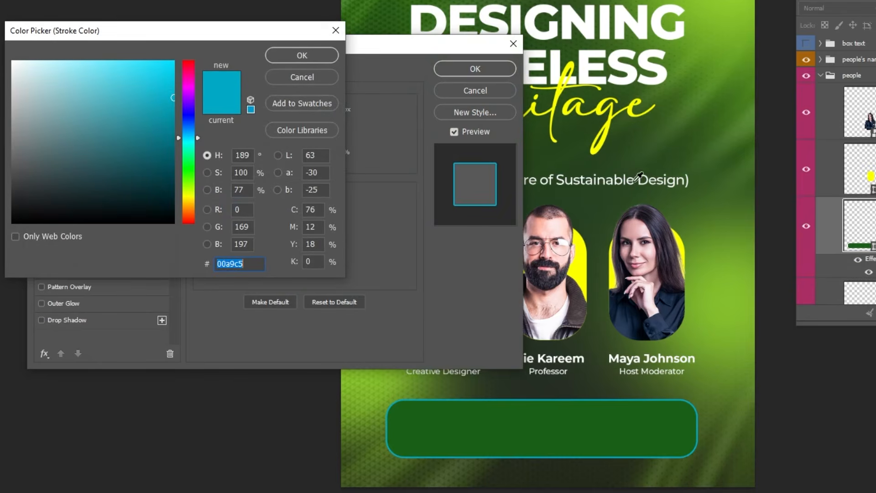
click(735, 302)
click(301, 56)
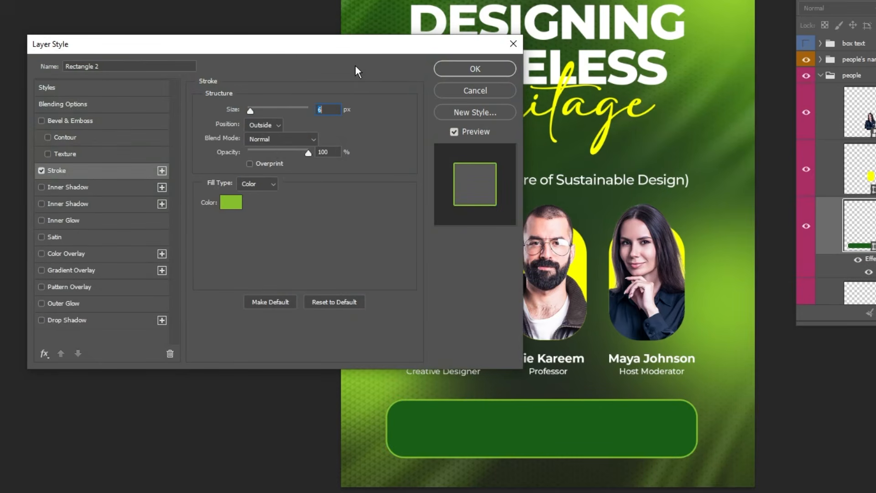
drag(351, 47, 309, 22)
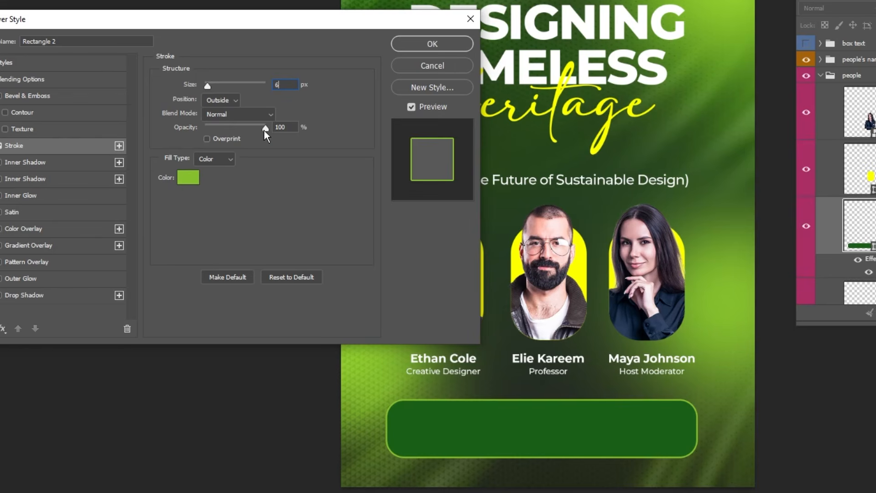
key(BackSpace)
text(5)
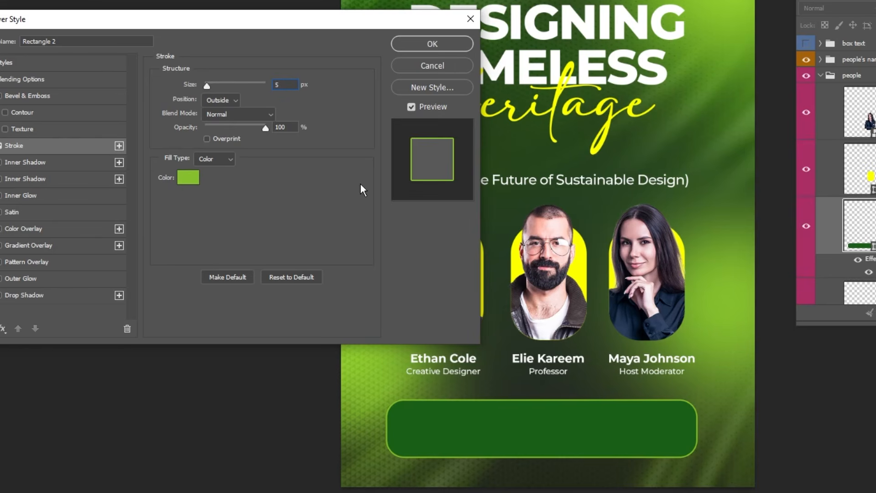
click(414, 44)
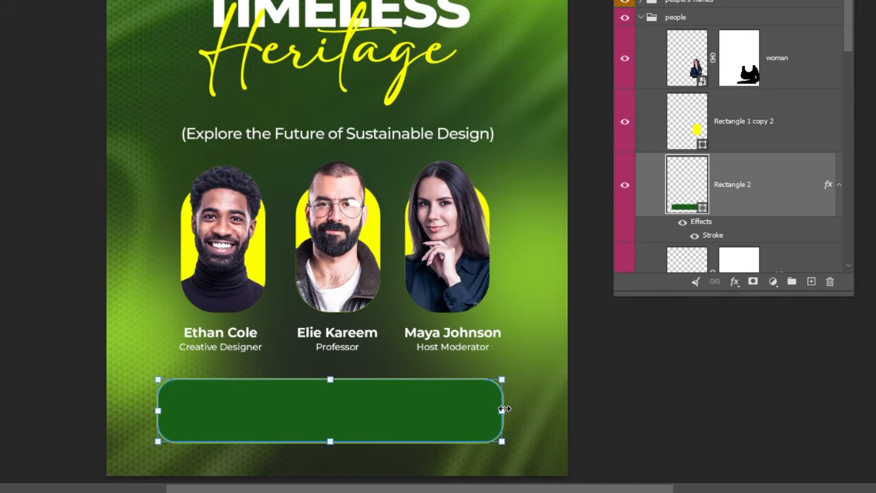
drag(504, 409, 519, 408)
- Add a default black-to-white linear gradient overlay to Rectangle 2 in Soft Light at 55% opacity, and shift the gradient slightly downward
click(735, 282)
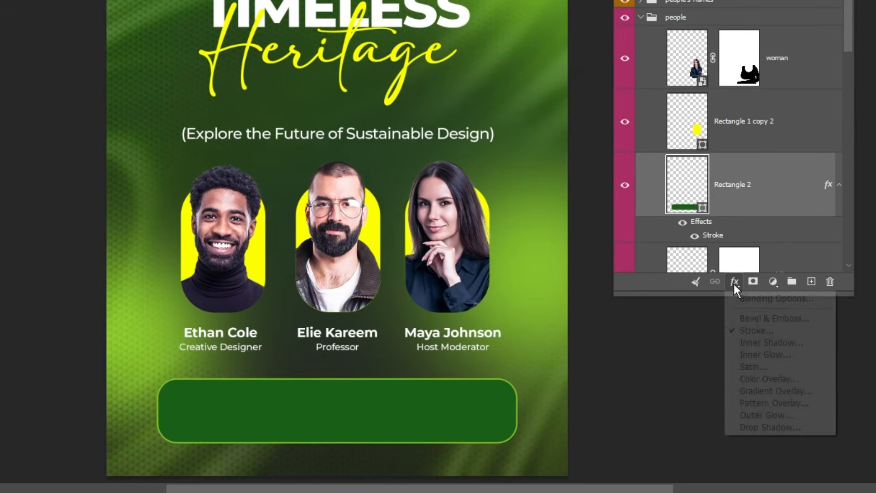
click(770, 388)
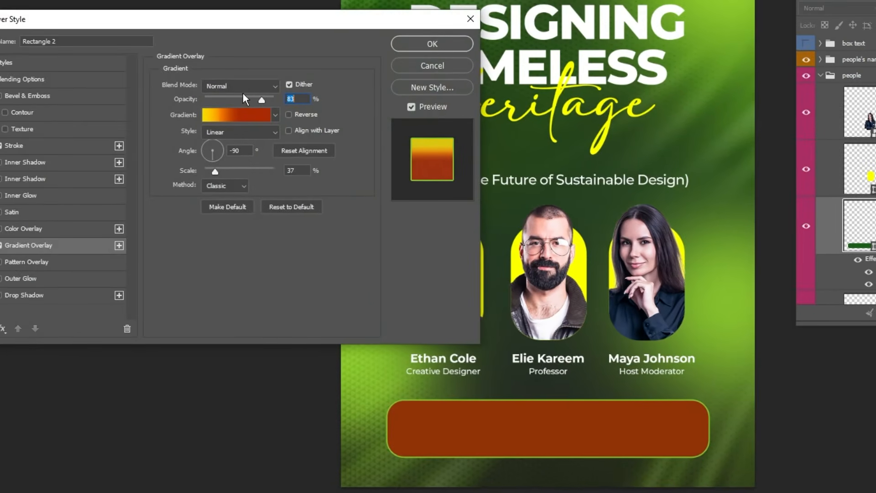
click(287, 207)
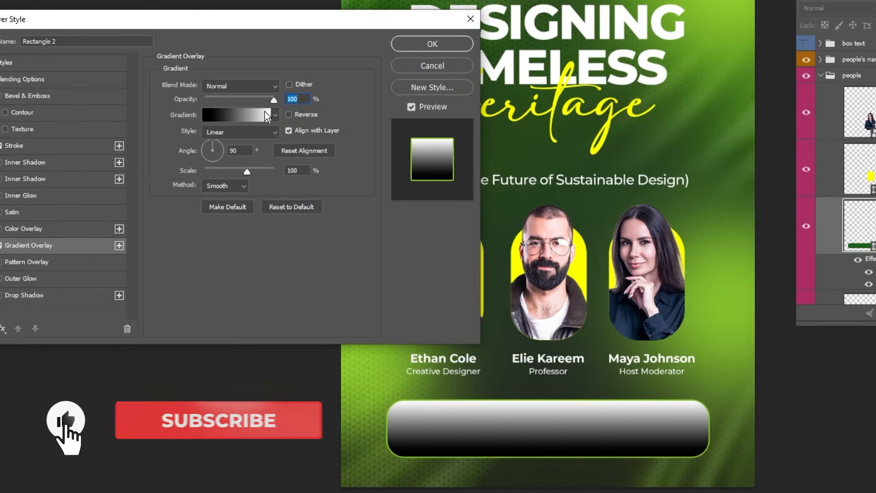
click(247, 85)
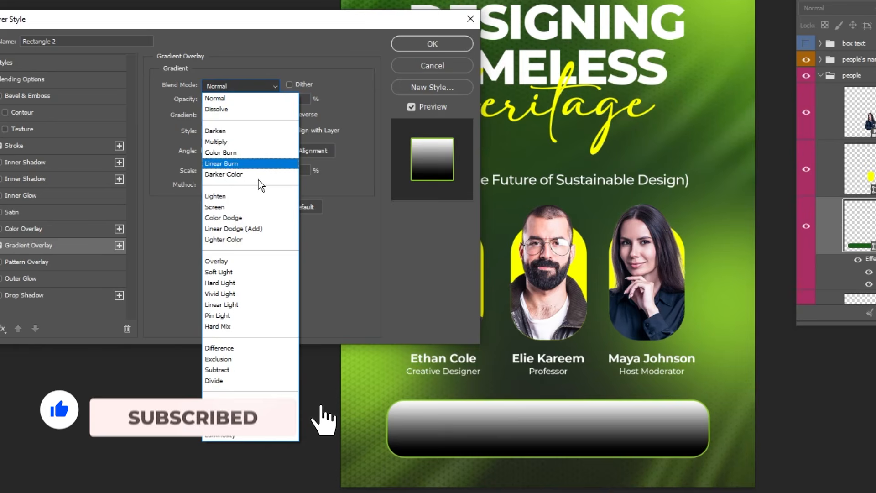
click(265, 274)
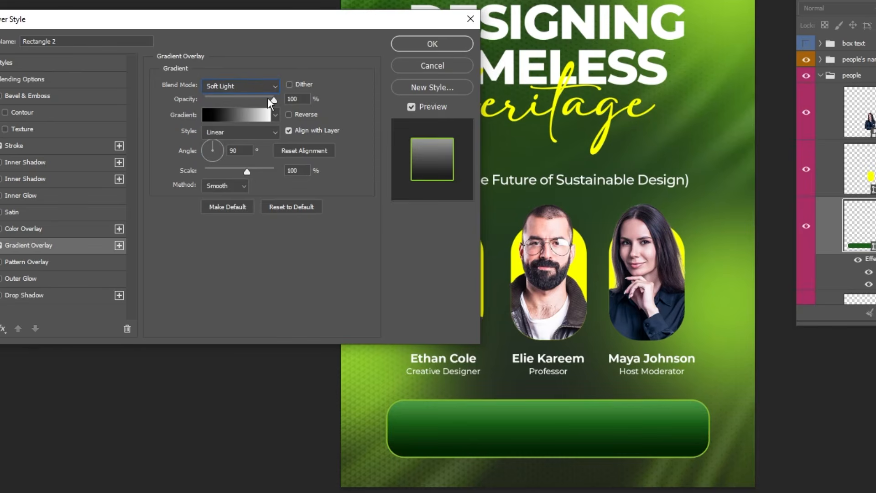
drag(269, 99, 244, 99)
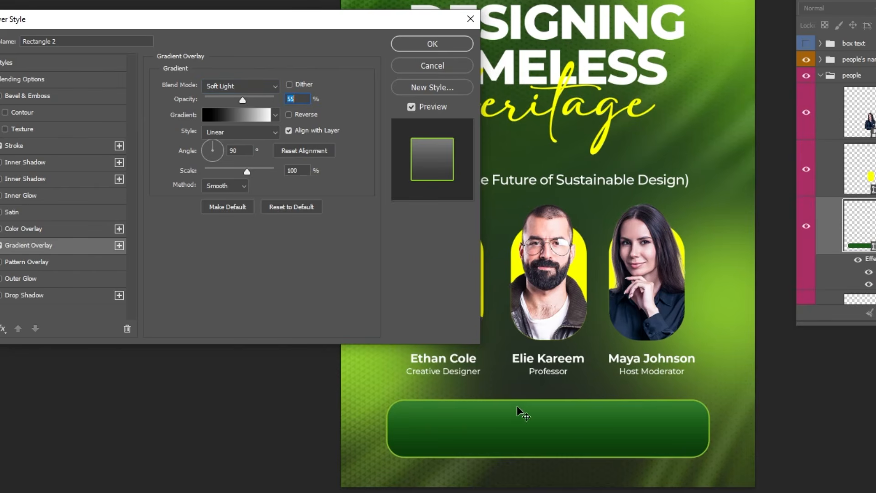
drag(542, 420, 542, 428)
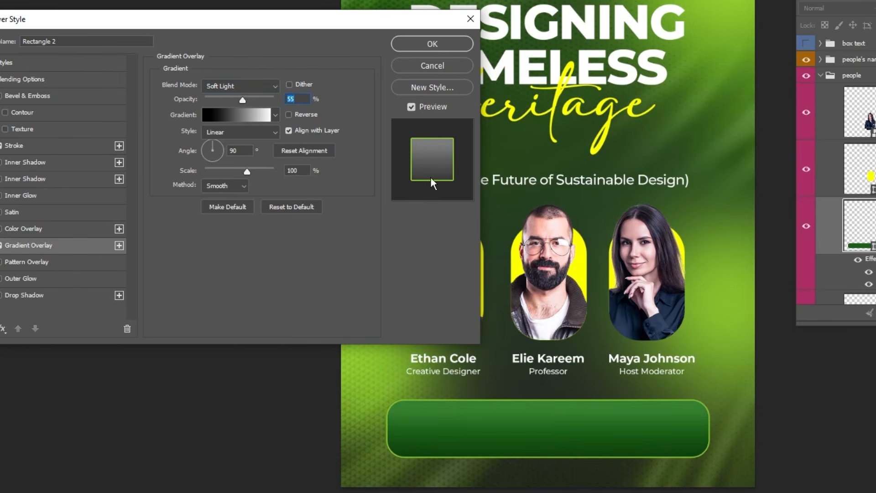
click(453, 42)
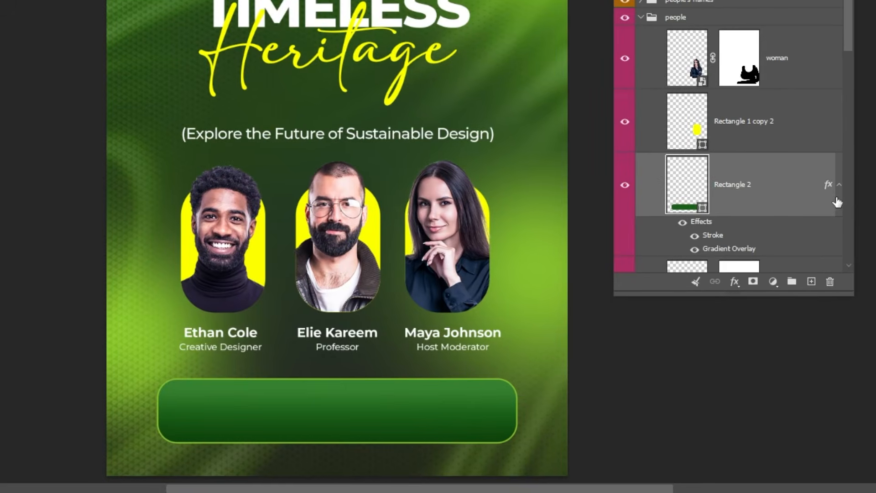
click(872, 194)
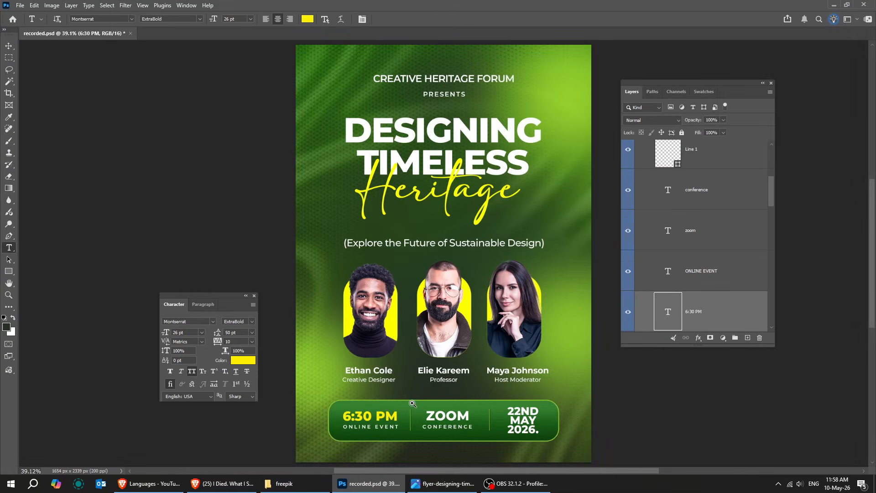
- Examine the character settings and colour of the 6:30 PM and ONLINE EVENT texts in the green box
drag(412, 403, 423, 404)
drag(420, 402, 402, 344)
drag(457, 316, 523, 309)
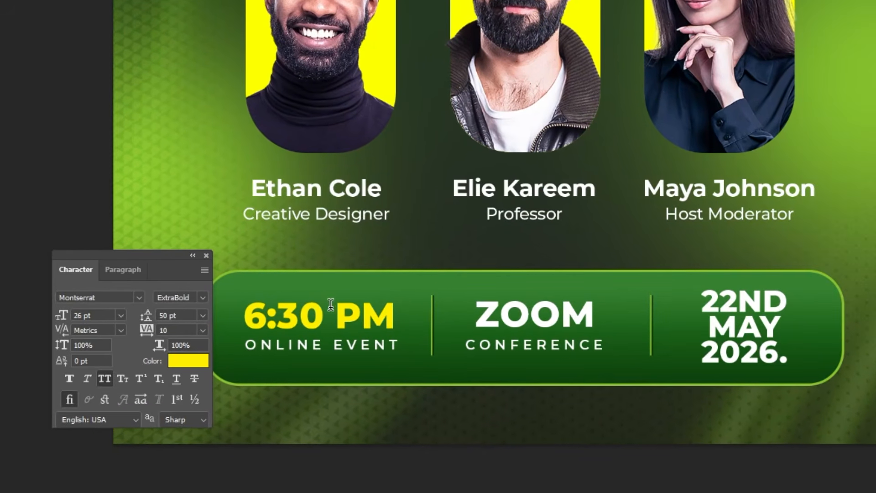
drag(331, 304, 278, 315)
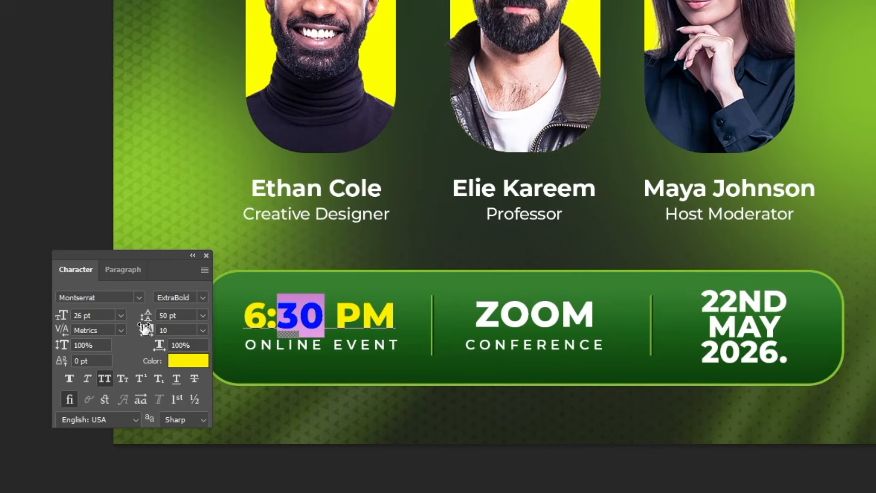
click(197, 365)
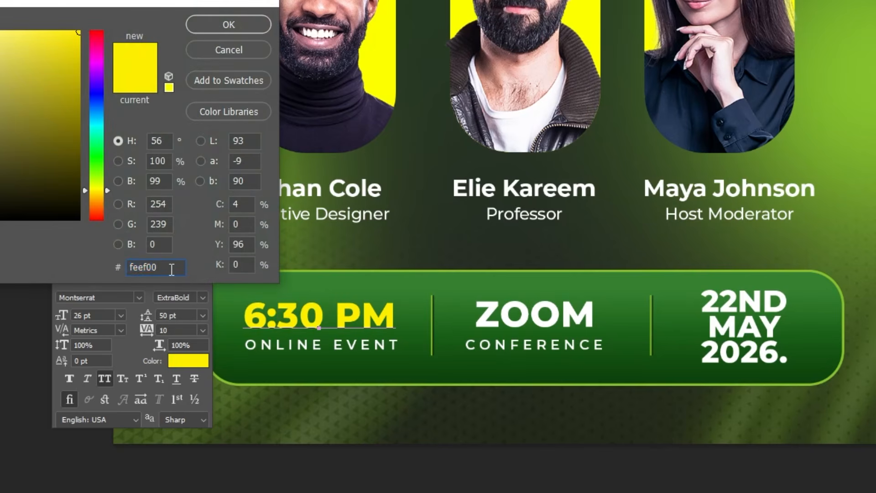
click(236, 49)
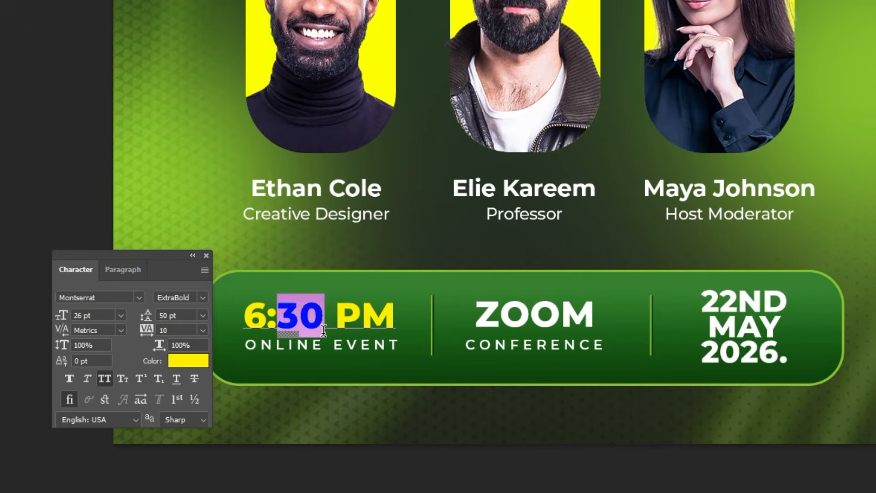
click(337, 348)
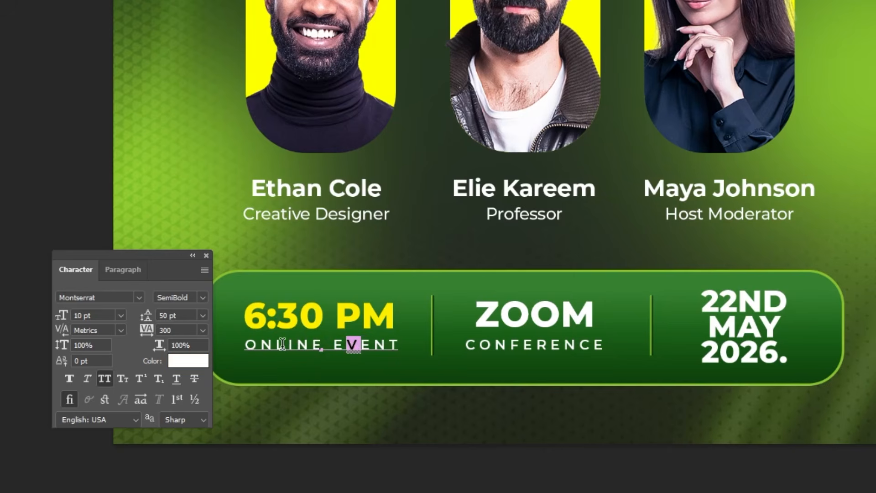